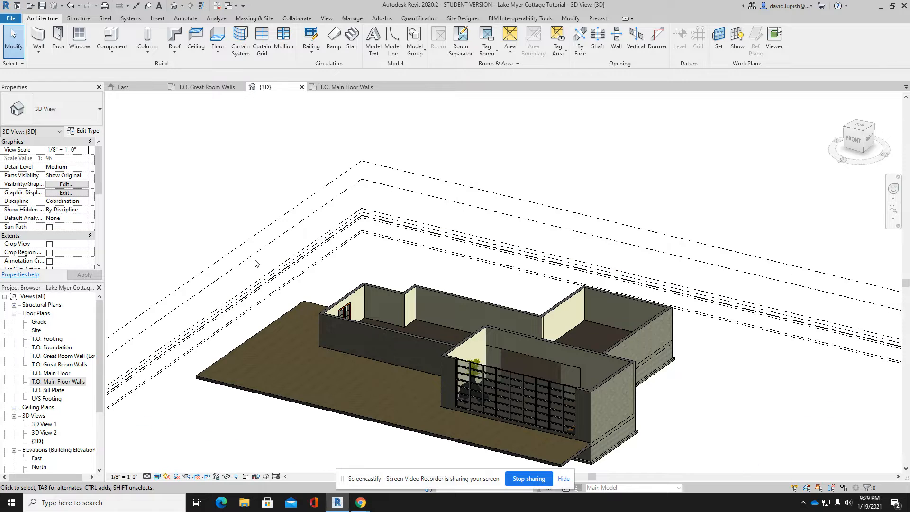
Step: Start a roof by footprint without moving it to the suggested level, and open the T.O. Great Room Walls floor plan
{"action": "left_click", "coordinate": [174, 35]}
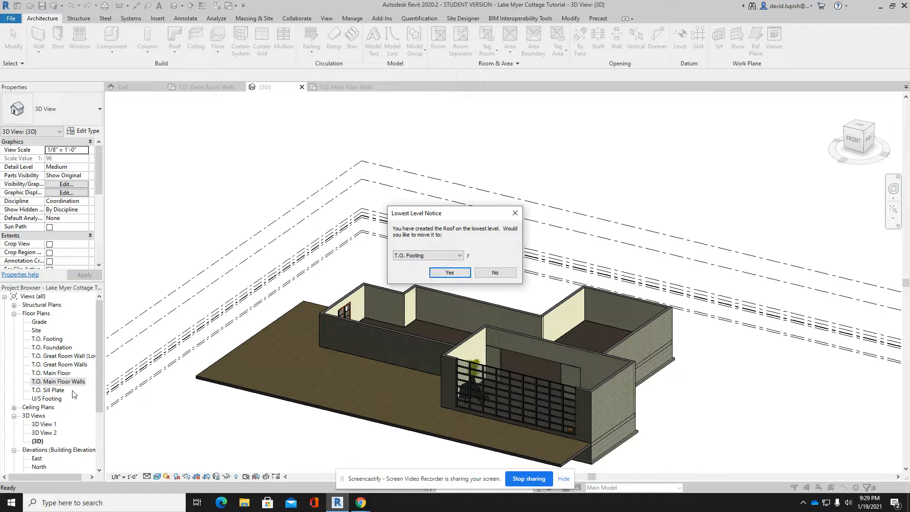
{"action": "left_click", "coordinate": [514, 212]}
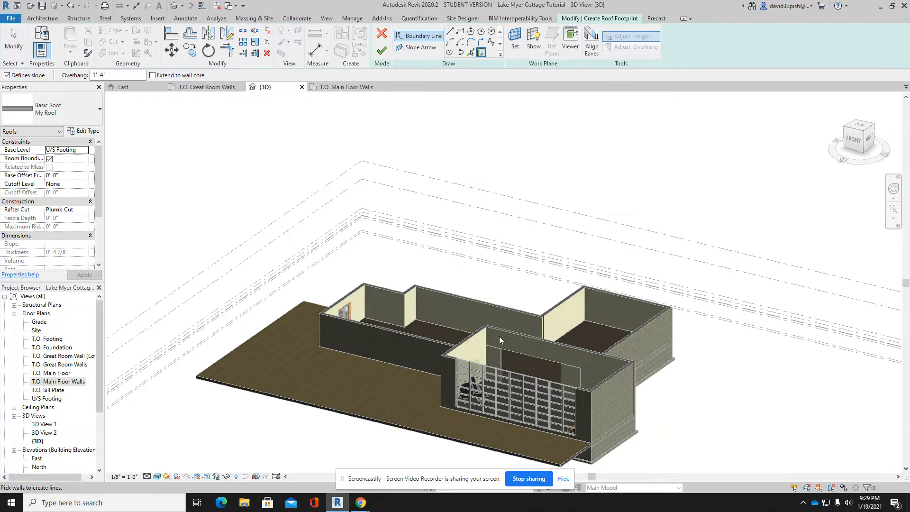
{"action": "double_click", "coordinate": [66, 366]}
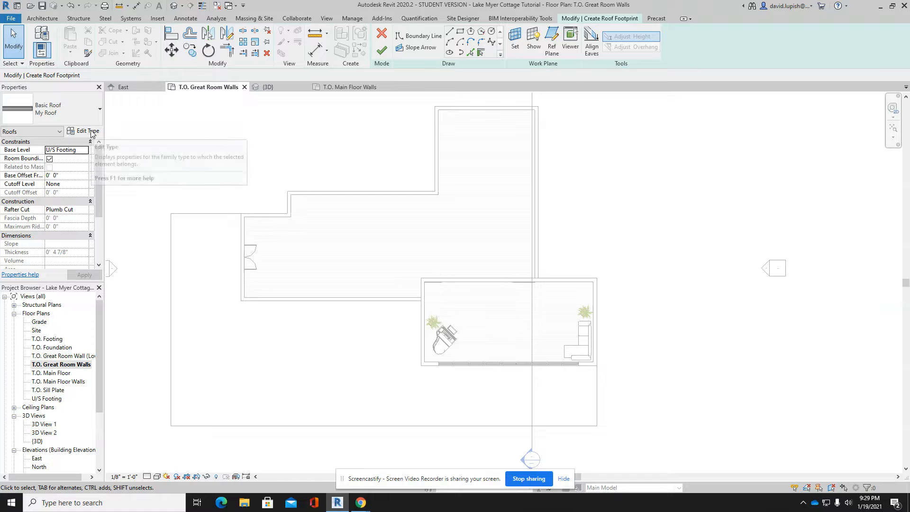
Step: Change the roof type to Steel Truss - Insulation on Metal Deck - EPDM
{"action": "left_click", "coordinate": [95, 110]}
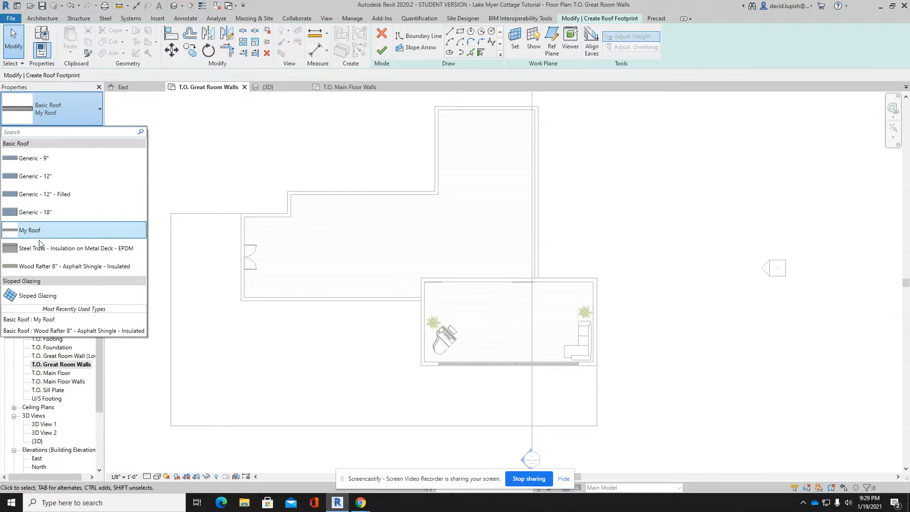
{"action": "mouse_move", "coordinate": [39, 251]}
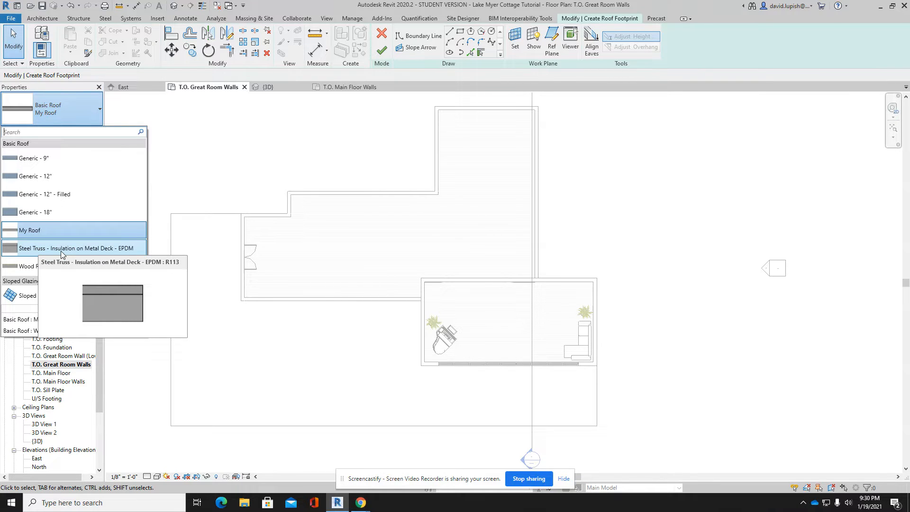
{"action": "mouse_move", "coordinate": [36, 269]}
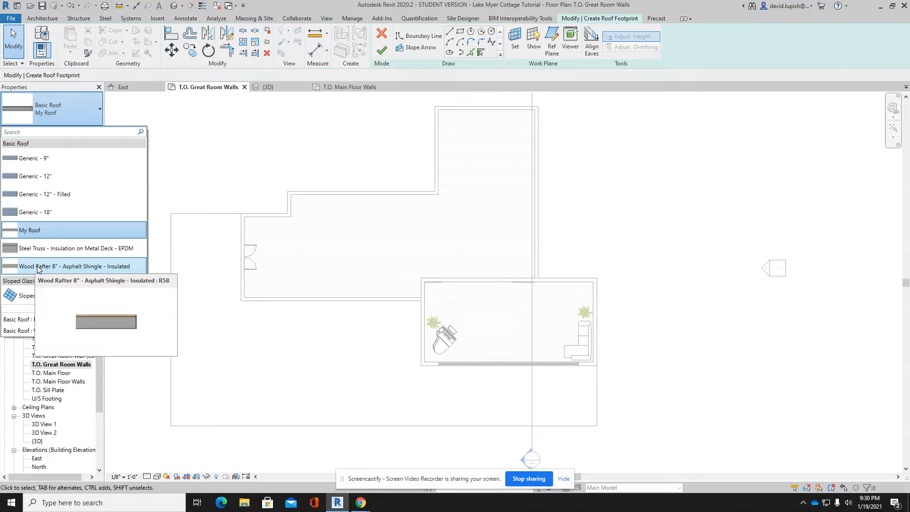
{"action": "left_click", "coordinate": [42, 248]}
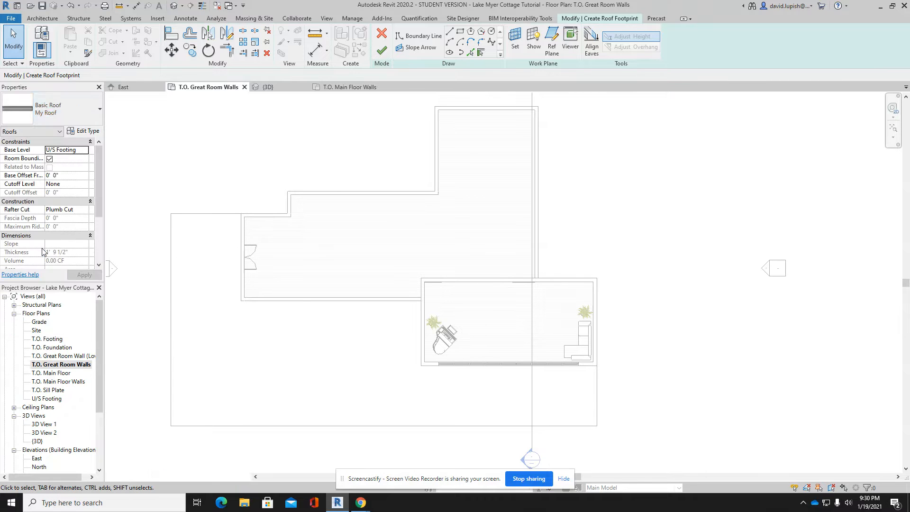
Step: Duplicate the steel truss roof type as My Roof 2, review its layer structure, and cancel the type edits
{"action": "left_click", "coordinate": [88, 132]}
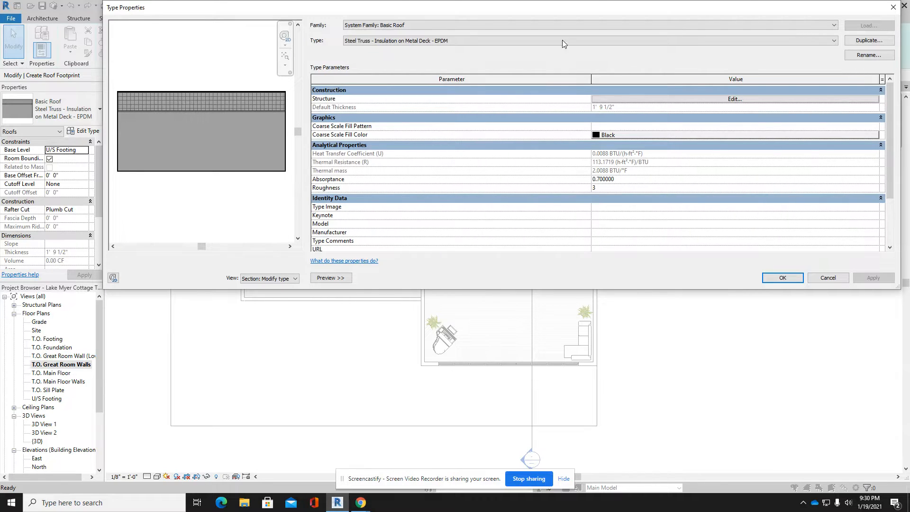
{"action": "left_click", "coordinate": [861, 42]}
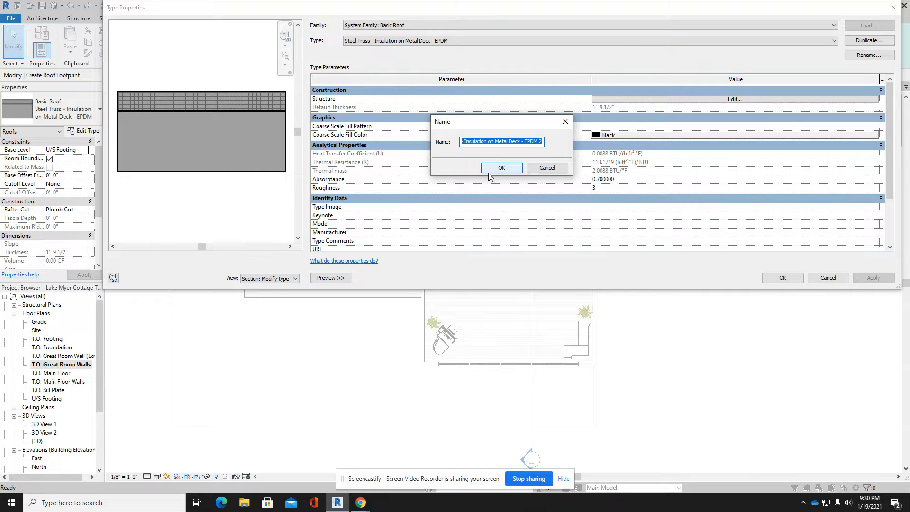
{"action": "type", "text": "My Roof"}
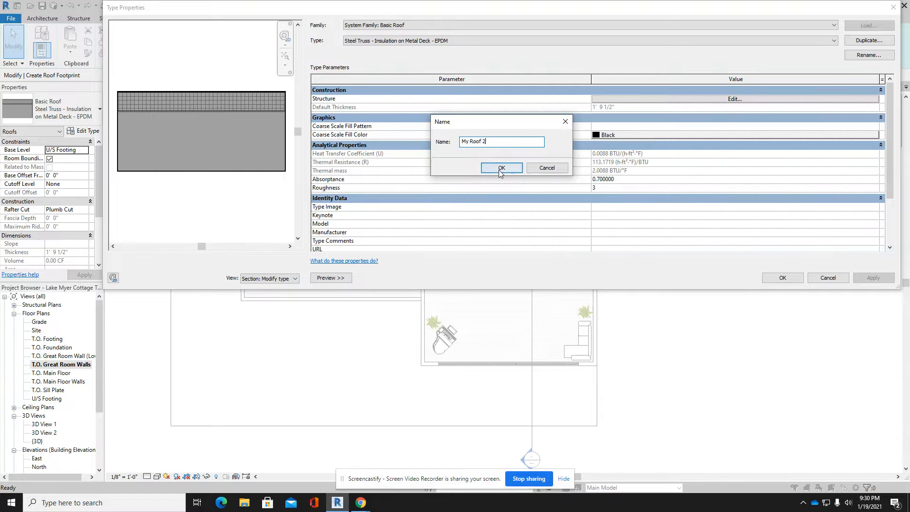
{"action": "left_click", "coordinate": [499, 169]}
{"action": "left_click", "coordinate": [735, 99]}
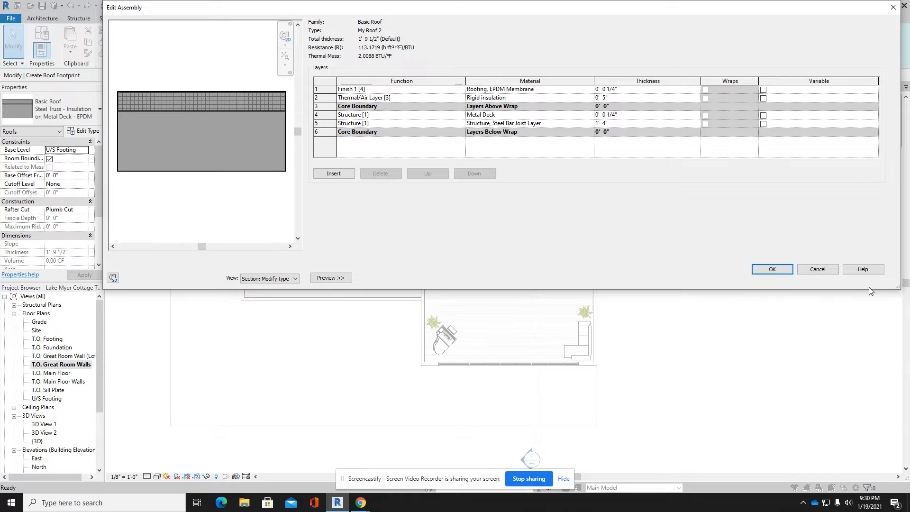
{"action": "left_click", "coordinate": [827, 272]}
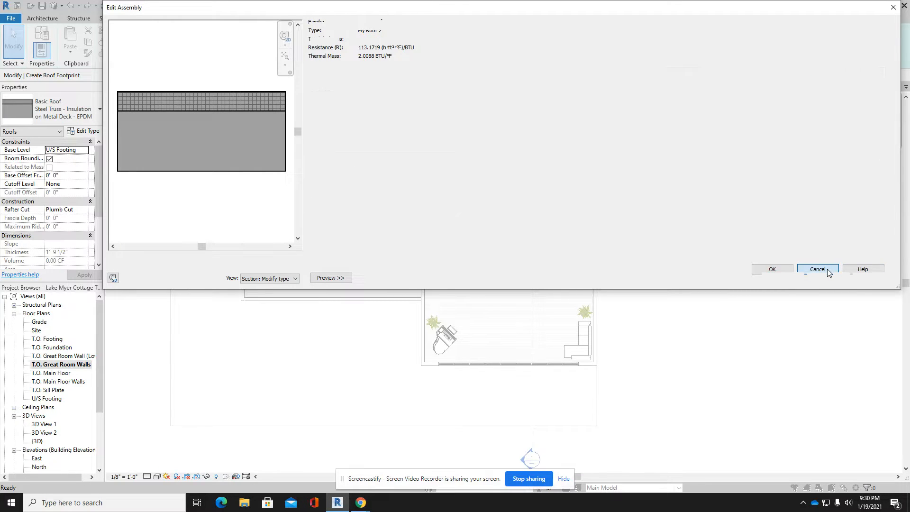
{"action": "left_click", "coordinate": [828, 276]}
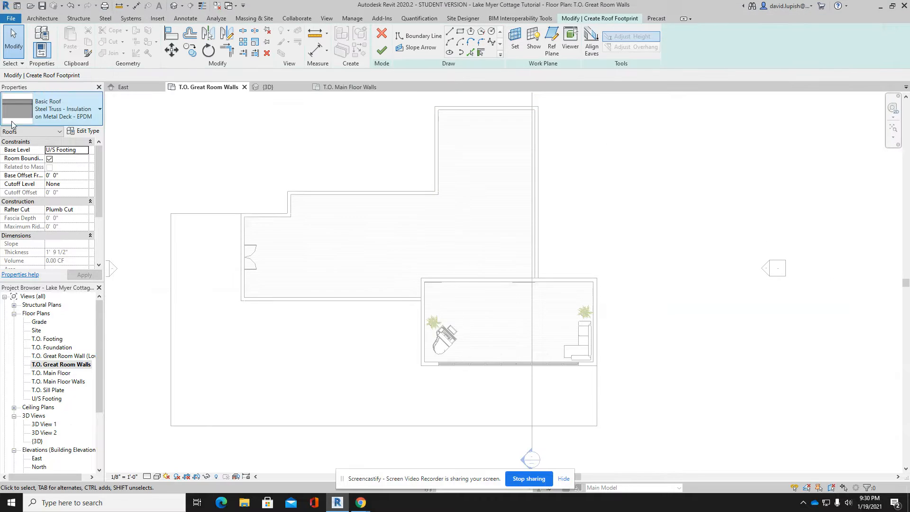
Step: Switch the roof type back to My Roof and open its layer structure for editing
{"action": "left_click", "coordinate": [87, 118]}
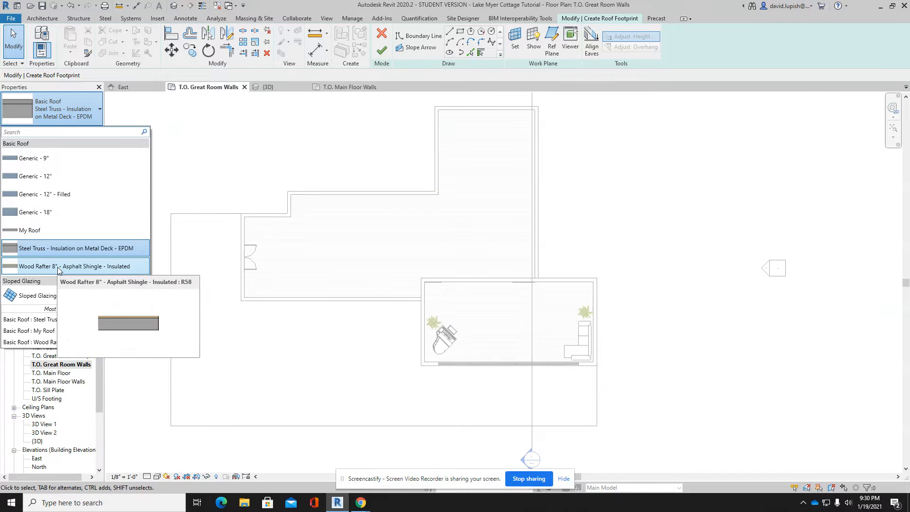
{"action": "left_click", "coordinate": [41, 229]}
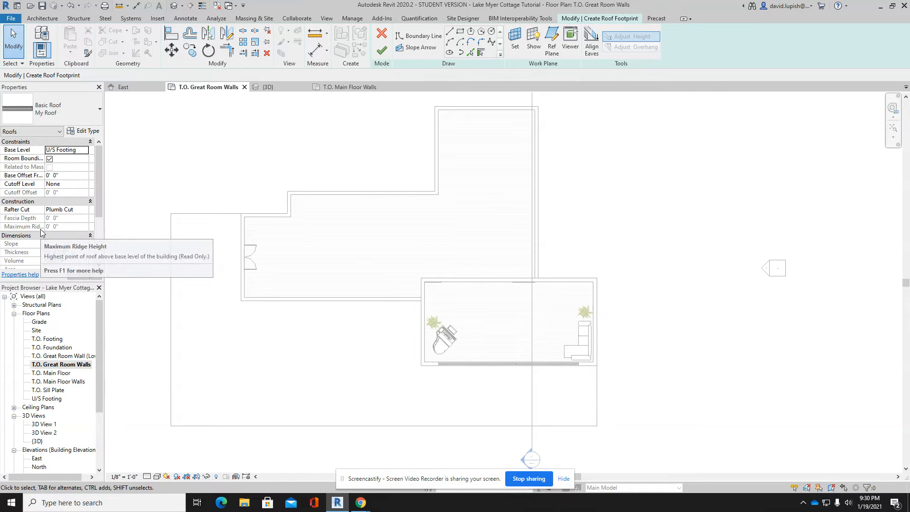
{"action": "left_click", "coordinate": [81, 131]}
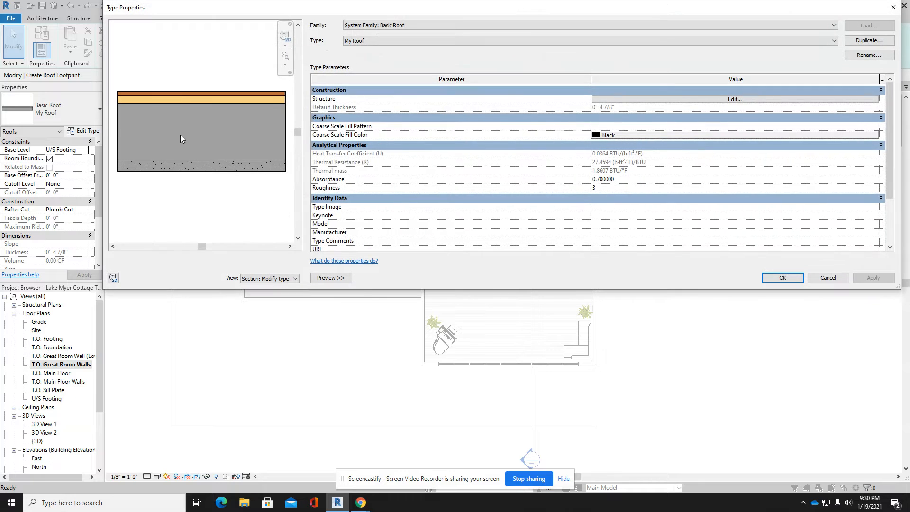
{"action": "left_click", "coordinate": [750, 94]}
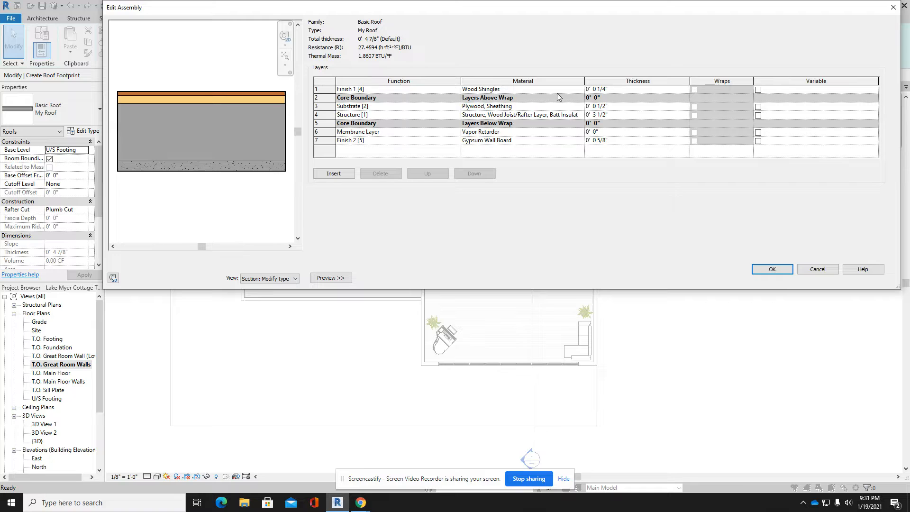
Step: Set the thickness of My Roof's Wood Shingles finish layer to 1/2"
{"action": "left_click", "coordinate": [601, 90]}
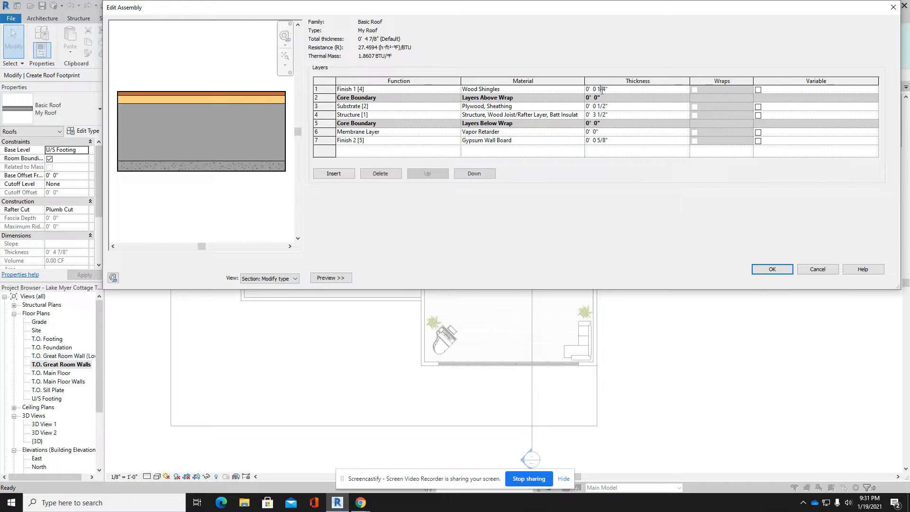
{"action": "left_click_drag", "start_coordinate": [601, 89], "coordinate": [598, 89]}
{"action": "type", "text": "1/2"}
{"action": "left_click", "coordinate": [606, 107]}
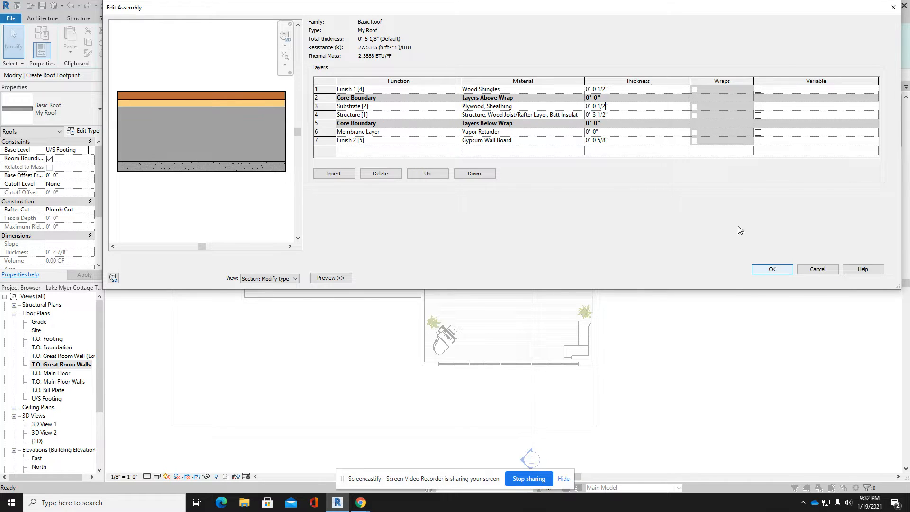
Step: Examine the appearance settings of the Wood Shingles material in the roof's finish layer
{"action": "left_click", "coordinate": [542, 89]}
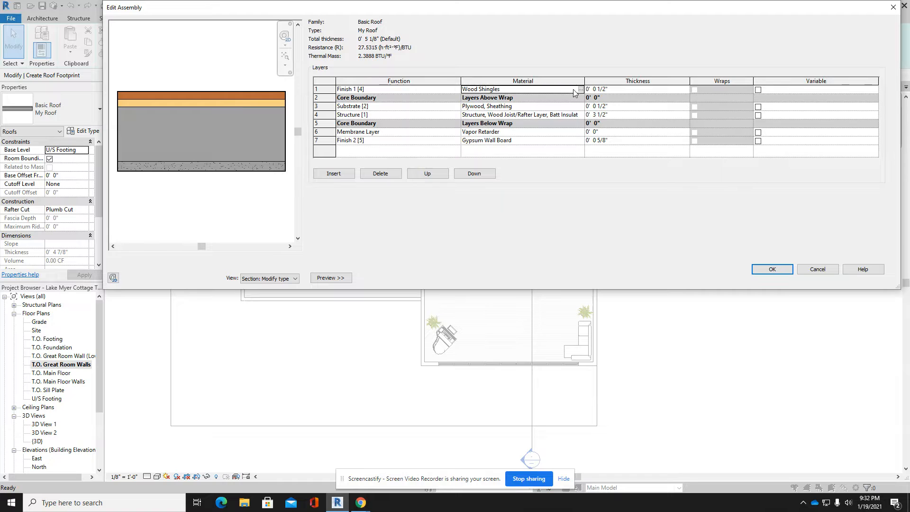
{"action": "left_click", "coordinate": [580, 89]}
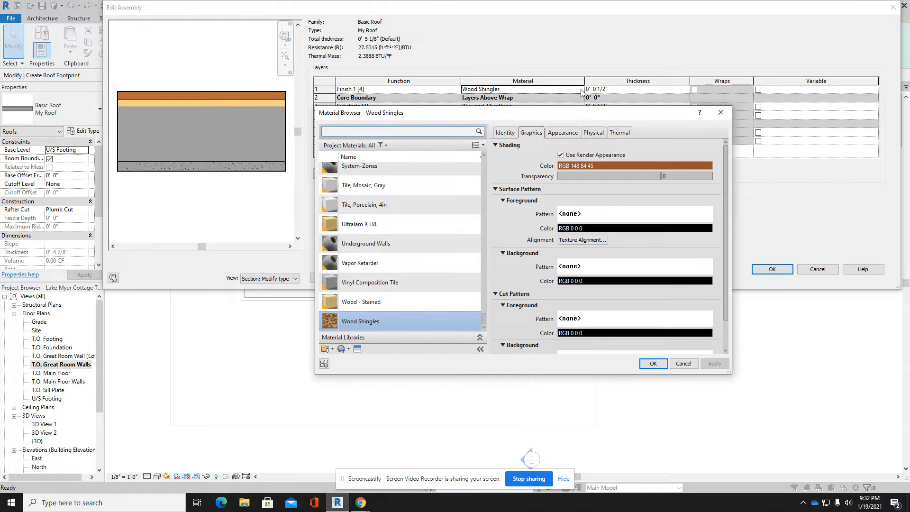
{"action": "left_click", "coordinate": [563, 133]}
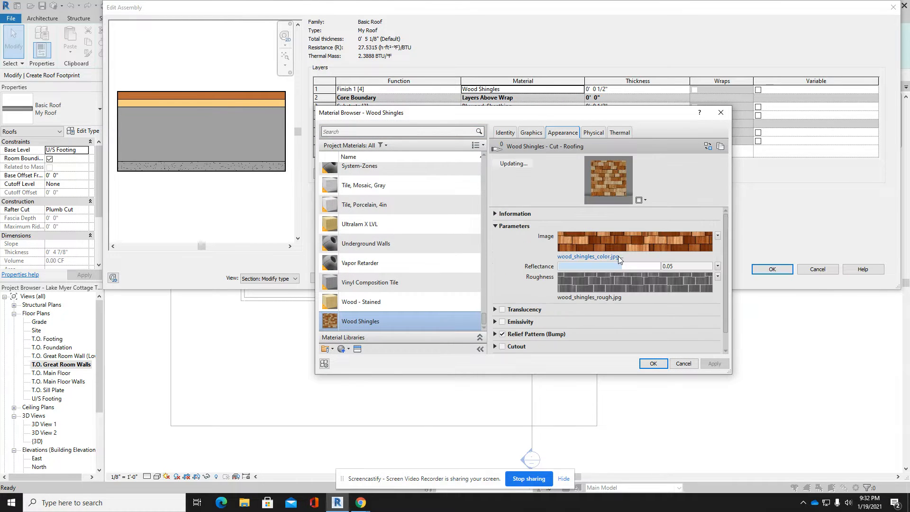
{"action": "mouse_move", "coordinate": [614, 250]}
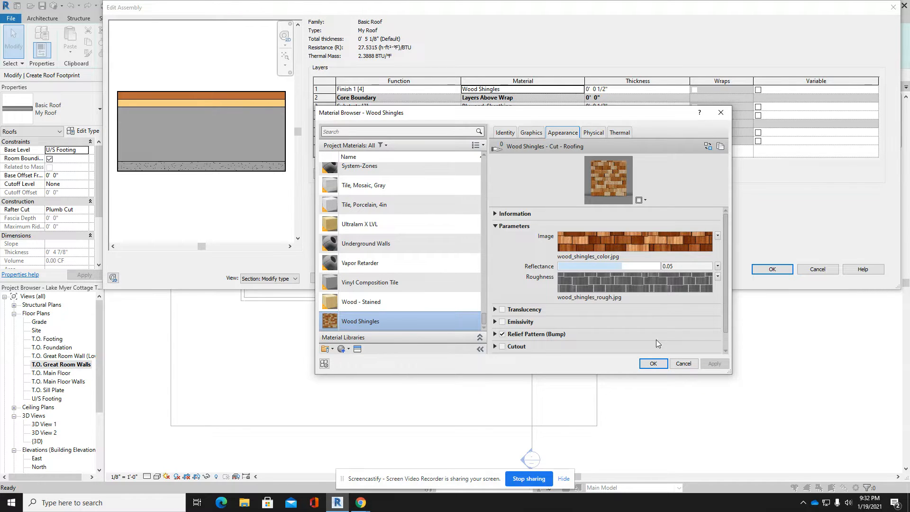
{"action": "left_click", "coordinate": [656, 364]}
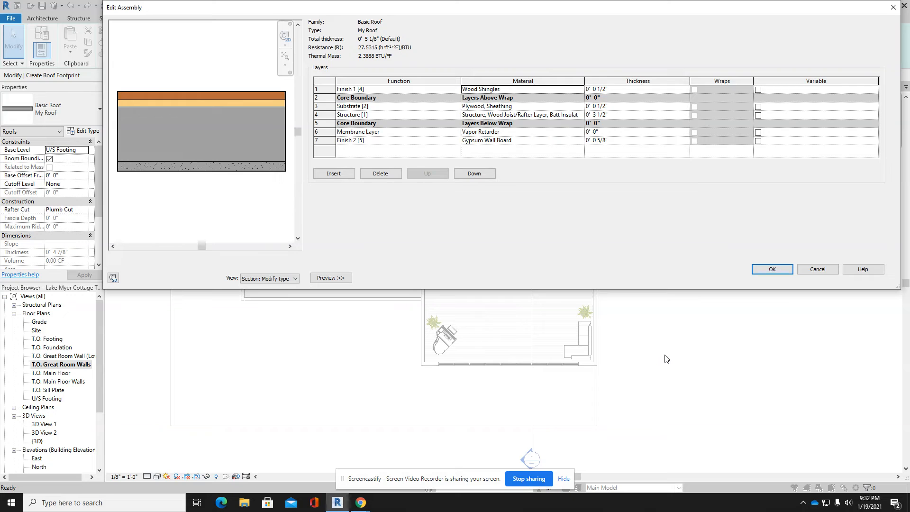
Step: Set the Wood Shingles reflectance to 0.07, view the roughness texture, and accept the My Roof type edits
{"action": "left_click", "coordinate": [579, 92]}
{"action": "left_click", "coordinate": [580, 90]}
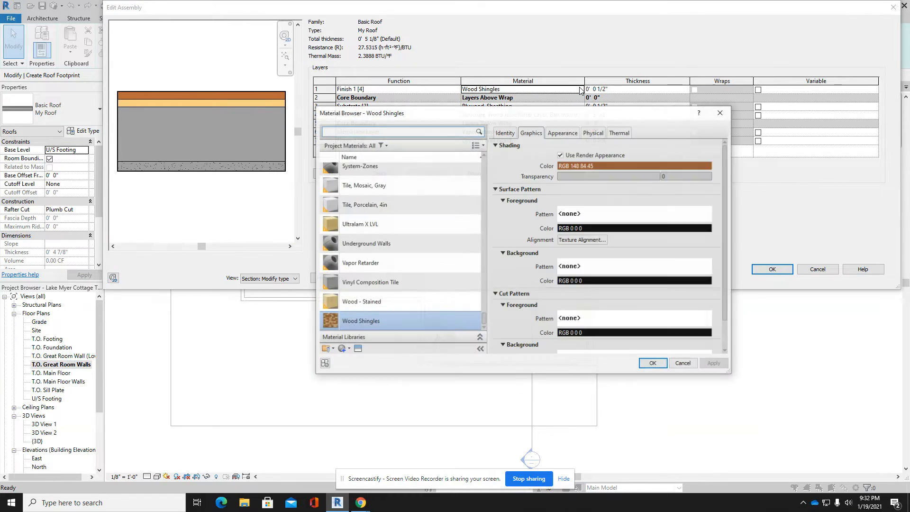
{"action": "left_click", "coordinate": [562, 132]}
{"action": "scroll", "coordinate": [654, 239], "scroll_direction": "down", "scroll_amount": 1}
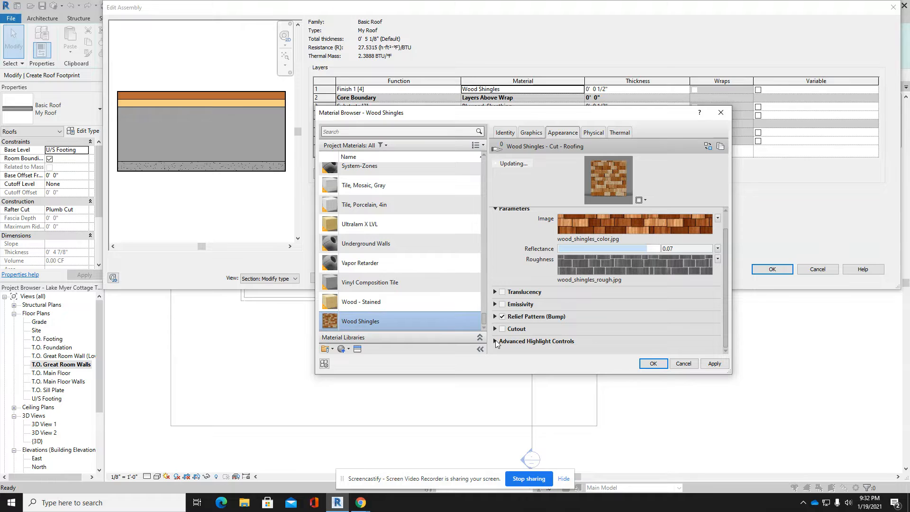
{"action": "left_click", "coordinate": [604, 266]}
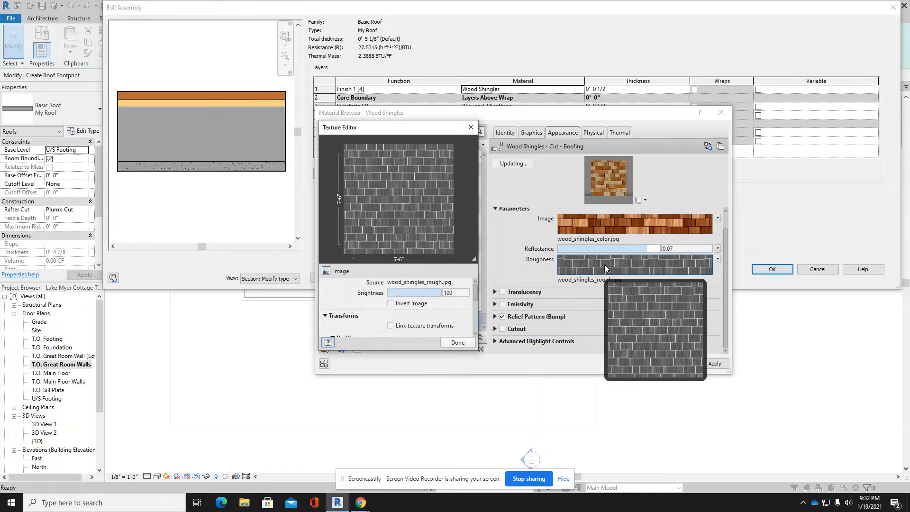
{"action": "left_click", "coordinate": [457, 342]}
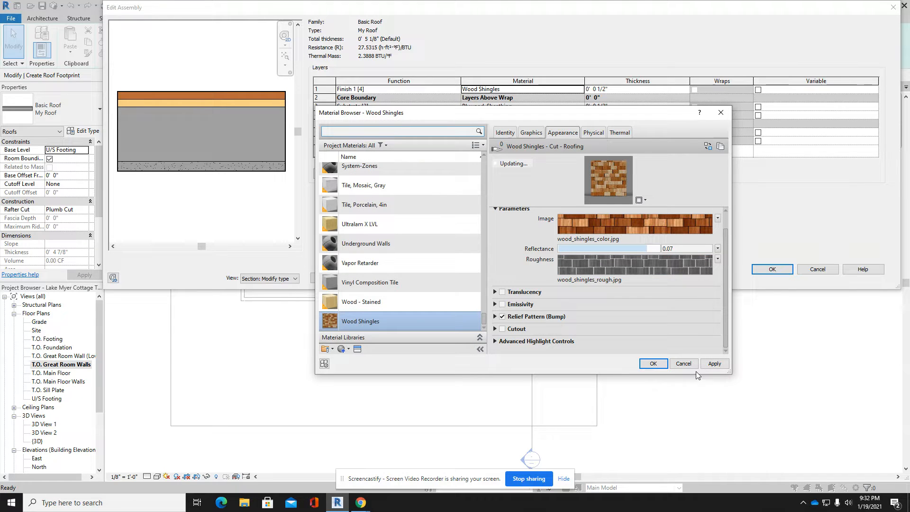
{"action": "left_click", "coordinate": [659, 364]}
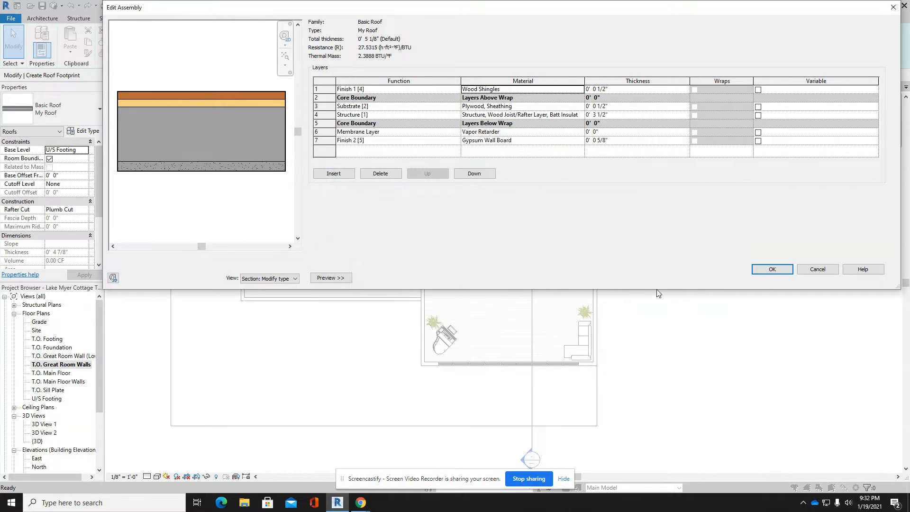
{"action": "left_click", "coordinate": [774, 269]}
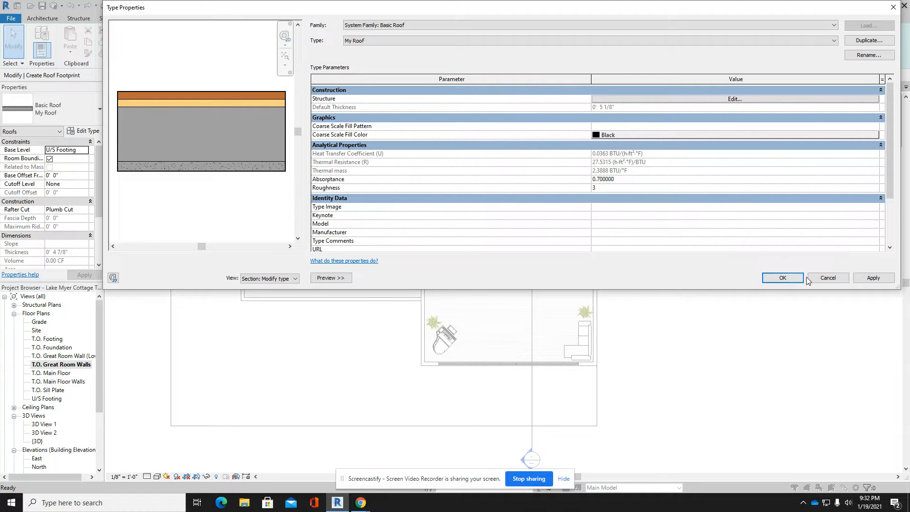
{"action": "left_click", "coordinate": [783, 278]}
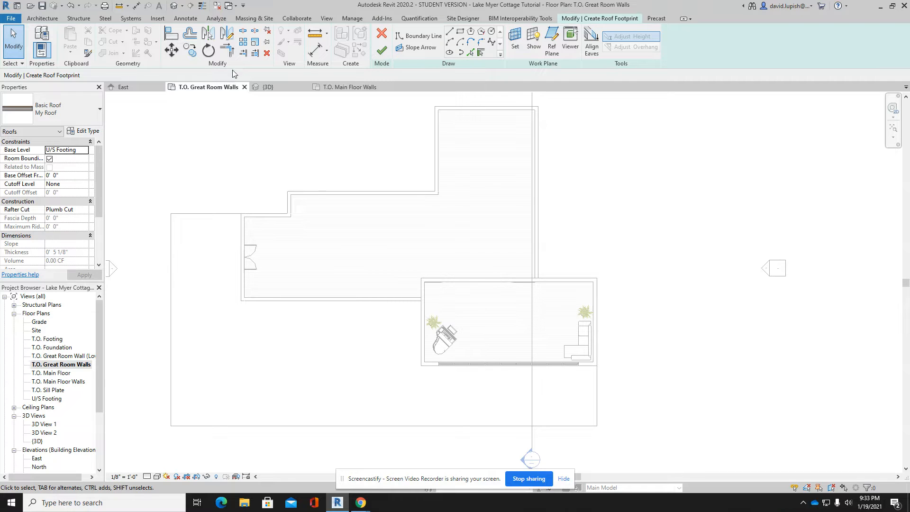
Step: Discard the roof footprint sketch
{"action": "left_click", "coordinate": [382, 34]}
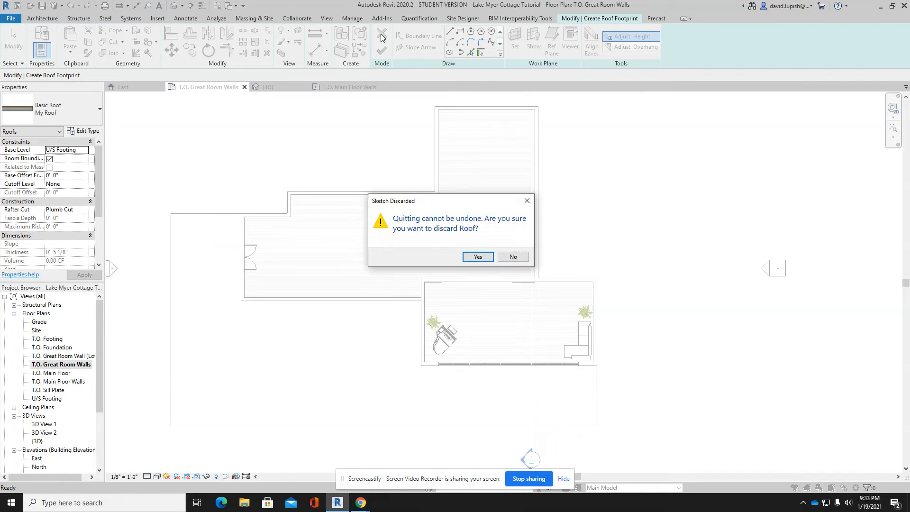
{"action": "left_click", "coordinate": [477, 257]}
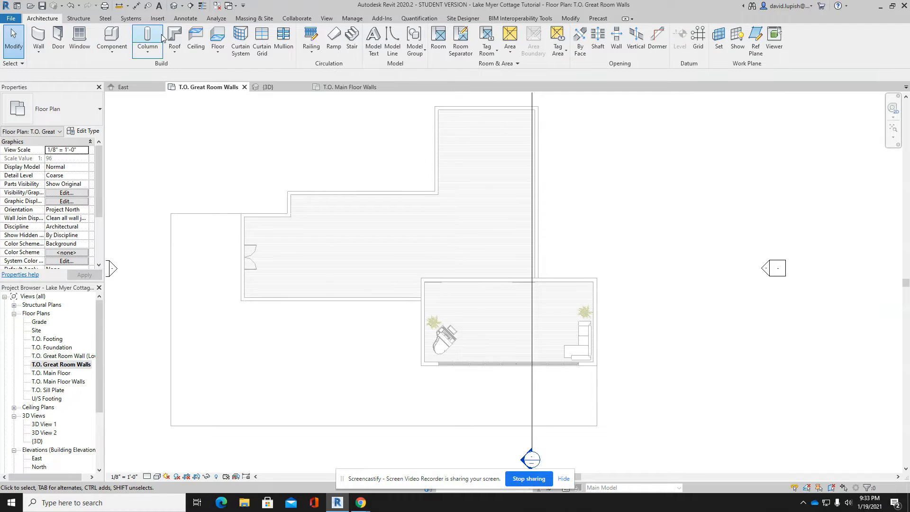
Step: Create a sloped My Roof footprint roof with a 1' 4" overhang by picking the great room's exterior walls, and finish the sketch
{"action": "left_click", "coordinate": [177, 38]}
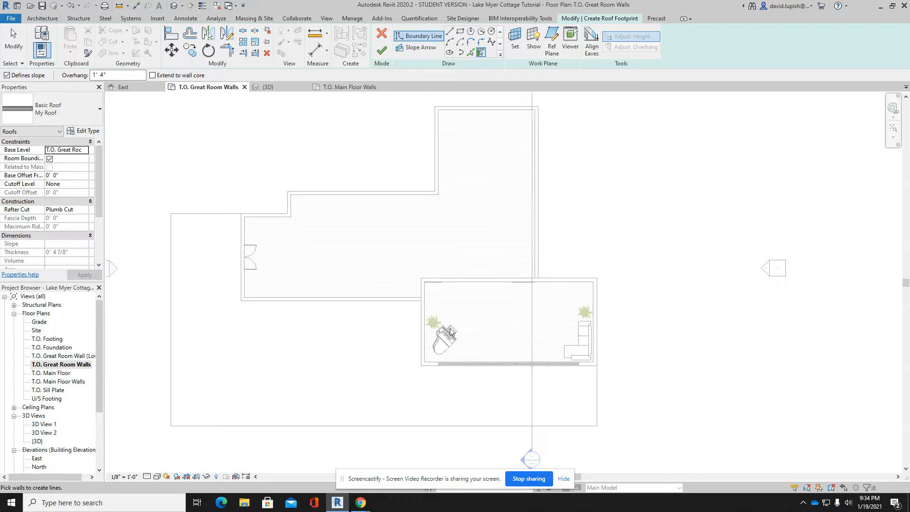
{"action": "left_click", "coordinate": [422, 340]}
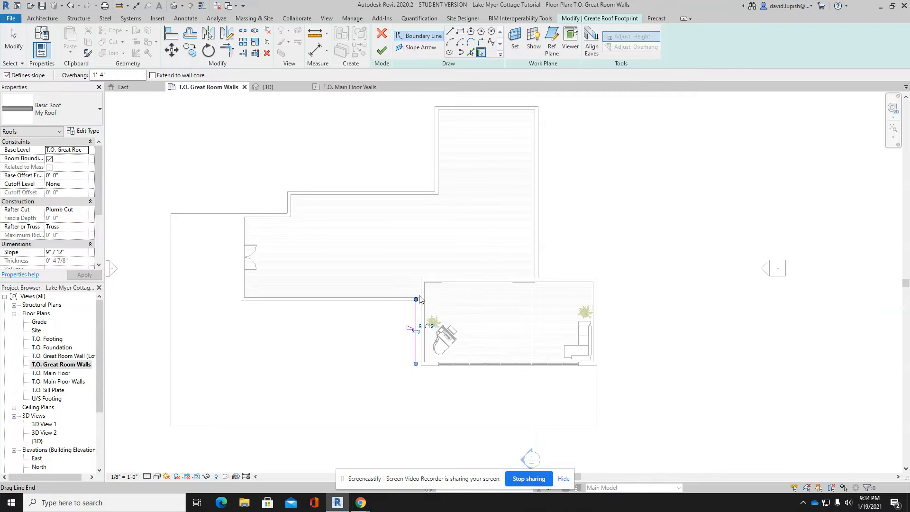
{"action": "left_click", "coordinate": [431, 281]}
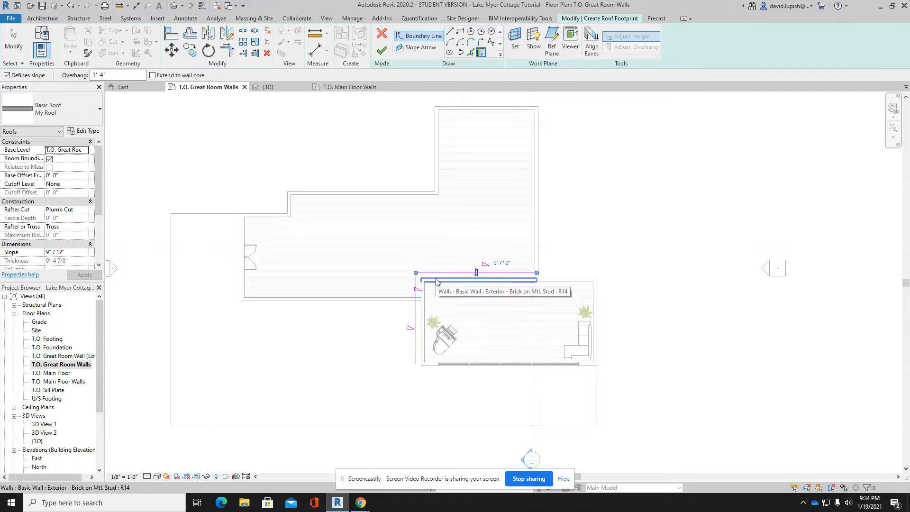
{"action": "left_click", "coordinate": [598, 303]}
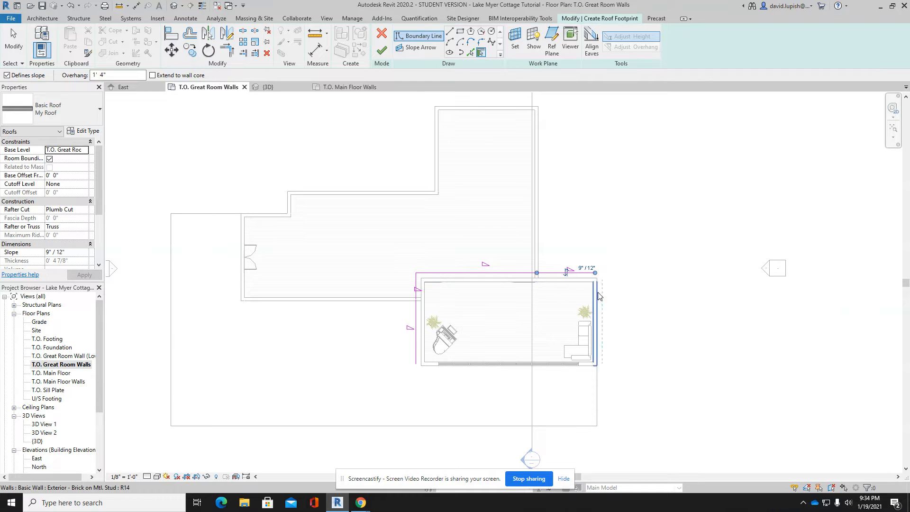
{"action": "left_click", "coordinate": [594, 364]}
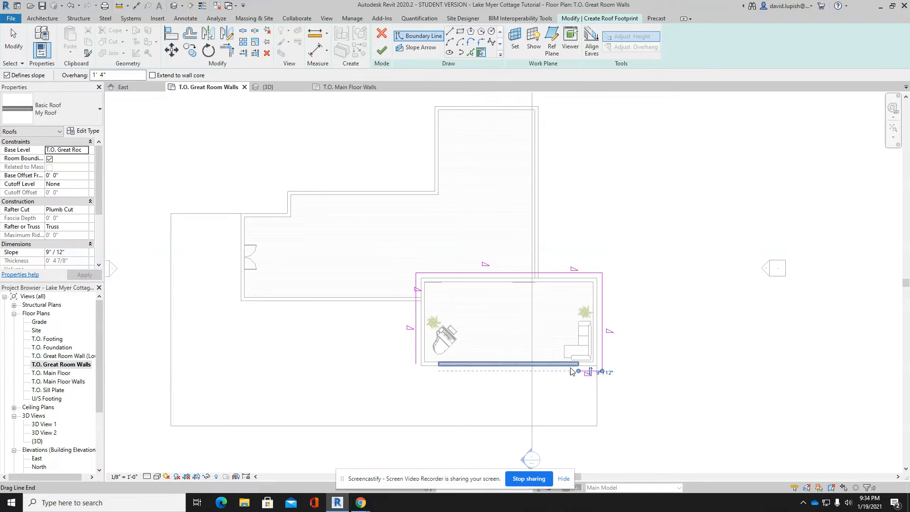
{"action": "left_click", "coordinate": [570, 371]}
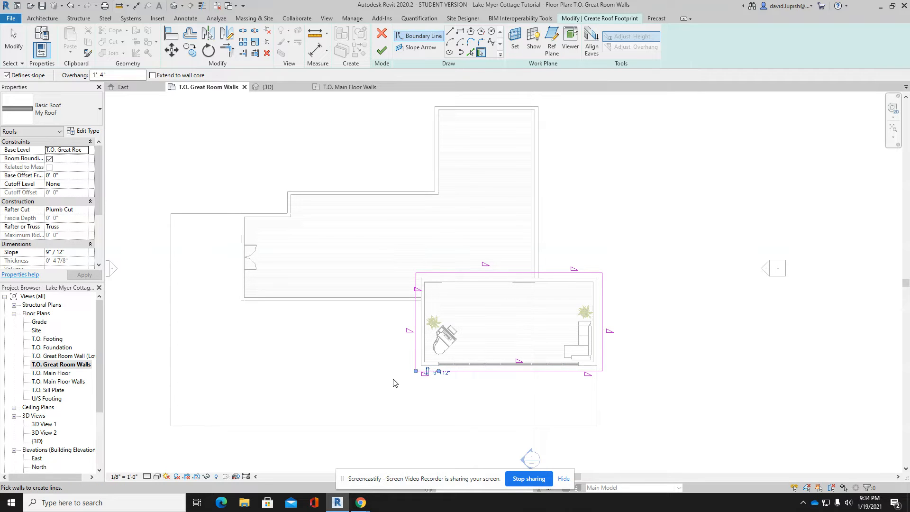
{"action": "left_click", "coordinate": [381, 52]}
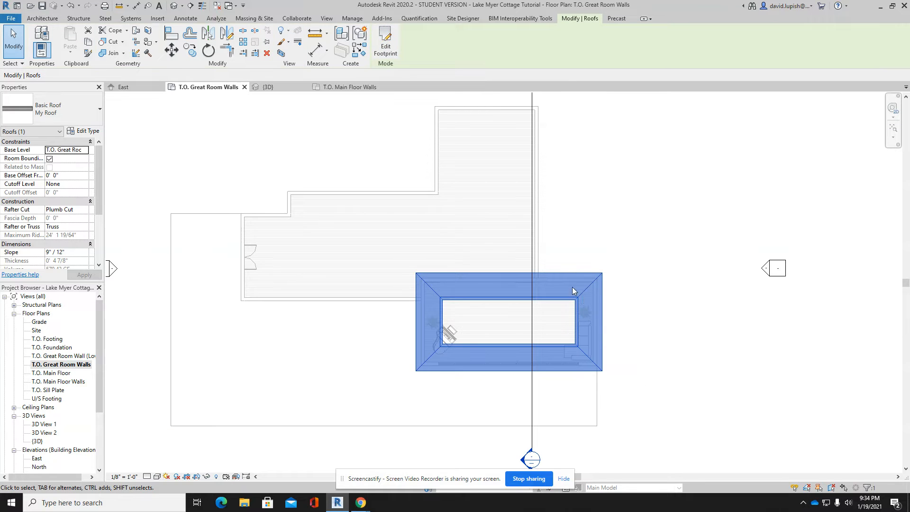
Step: Inspect the great room roof in 3D, orbiting from the front around to the back of the house
{"action": "left_click", "coordinate": [172, 9]}
{"action": "scroll", "coordinate": [537, 402], "scroll_direction": "up", "scroll_amount": 4}
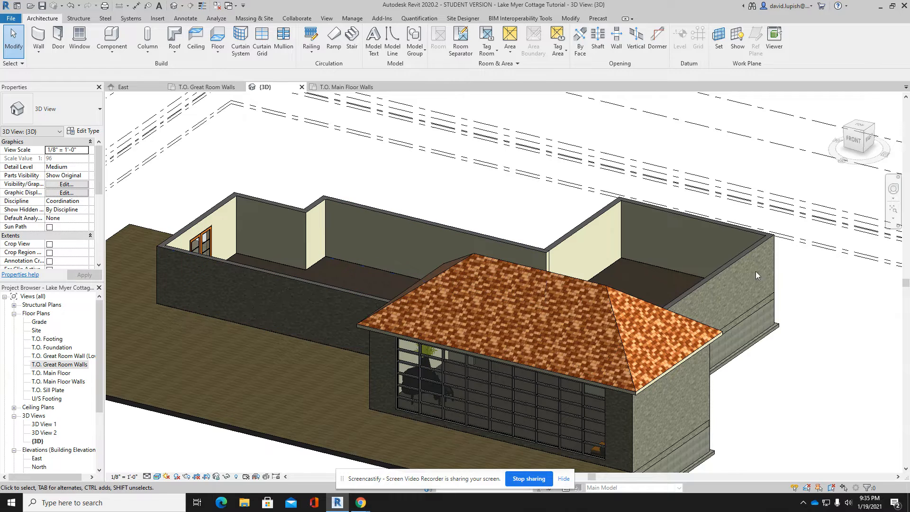
{"action": "left_click", "coordinate": [894, 189]}
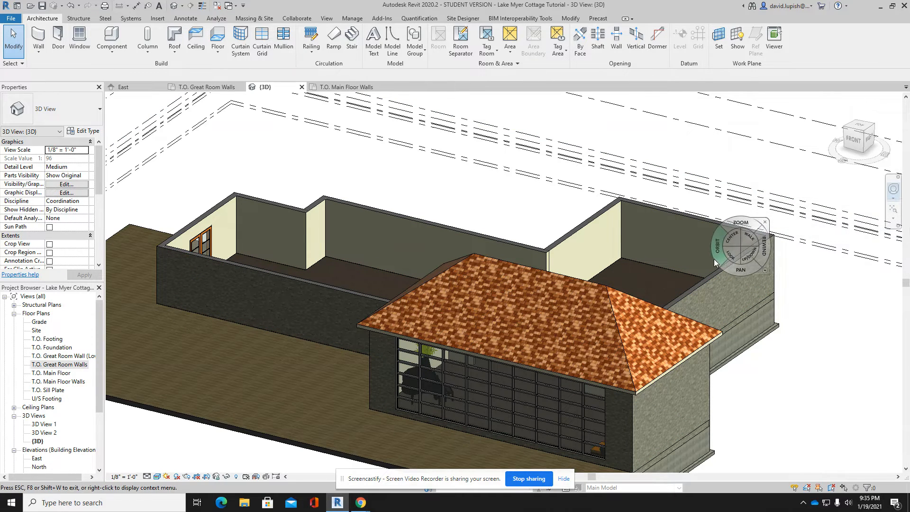
{"action": "left_click_drag", "start_coordinate": [722, 254], "coordinate": [312, 251]}
{"action": "left_click_drag", "start_coordinate": [281, 239], "coordinate": [281, 239]}
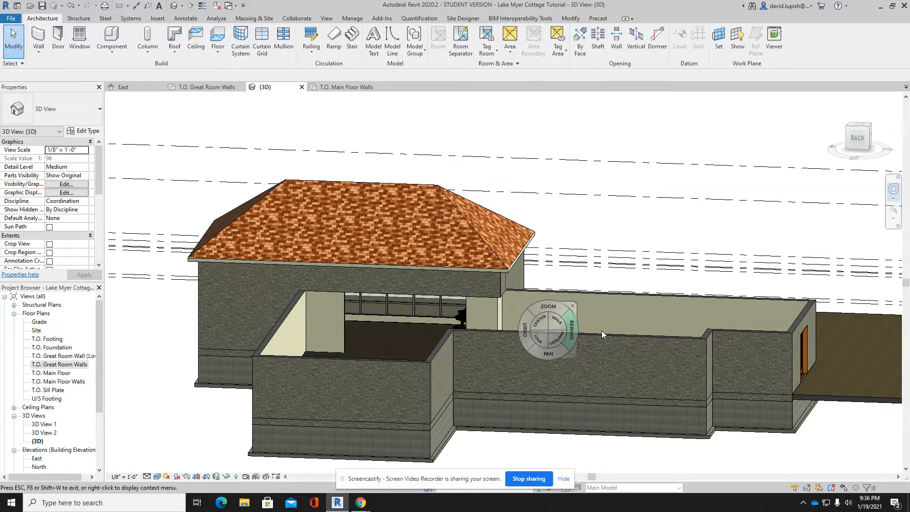
Step: Open the T.O. Main Floor Walls floor plan and save the project
{"action": "double_click", "coordinate": [70, 382]}
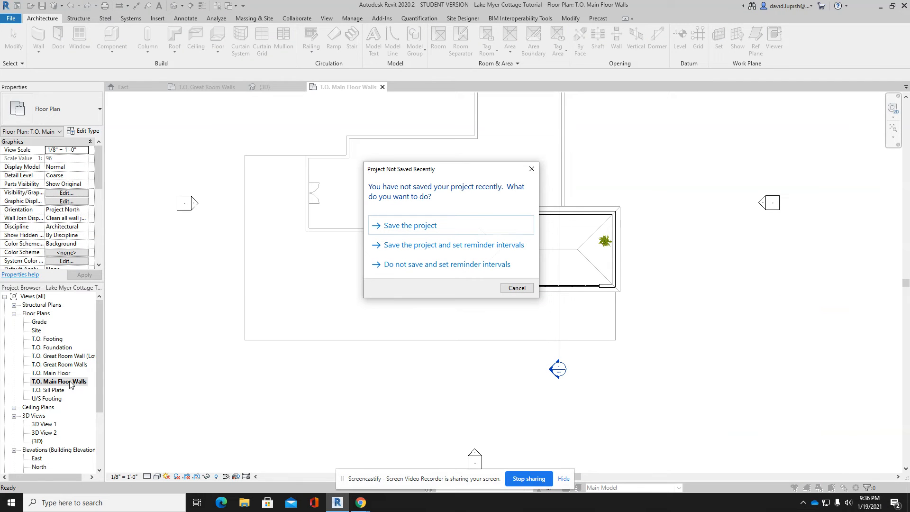
{"action": "left_click", "coordinate": [433, 227]}
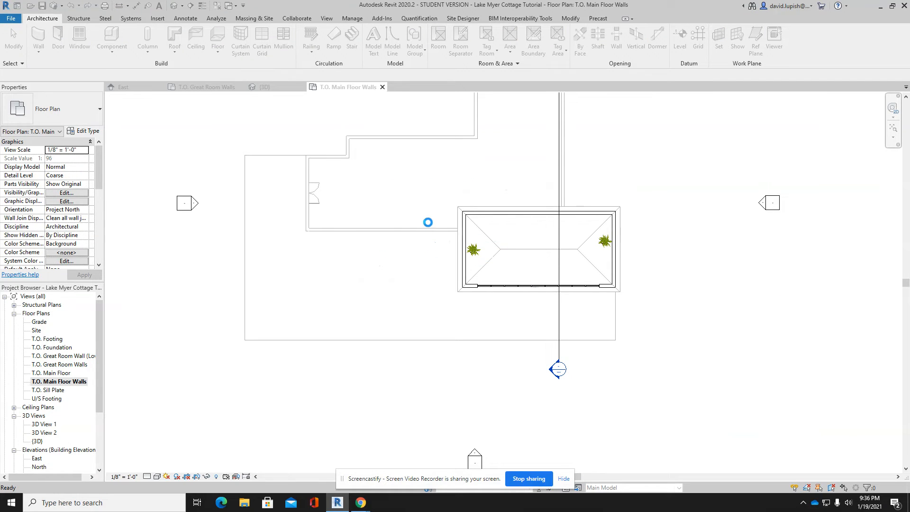
{"action": "scroll", "coordinate": [414, 139], "scroll_direction": "down", "scroll_amount": 4}
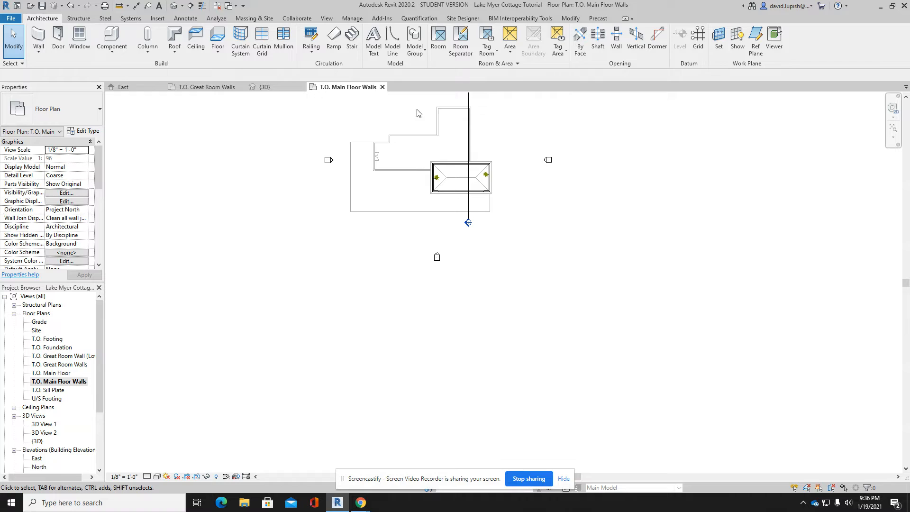
{"action": "scroll", "coordinate": [426, 106], "scroll_direction": "up", "scroll_amount": 4}
{"action": "scroll", "coordinate": [426, 105], "scroll_direction": "up", "scroll_amount": 1}
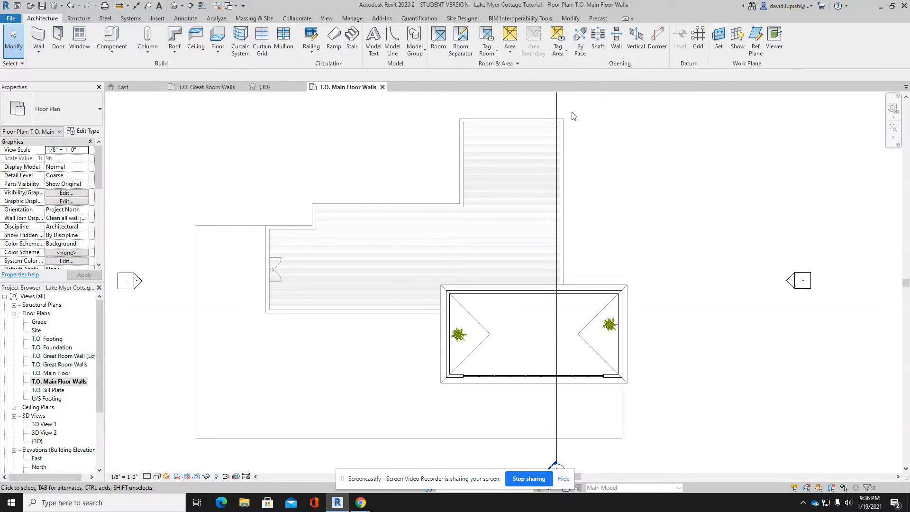
Step: Start a footprint roof and pick the main floor's exterior walls outside the great room as sloped boundary lines with a 1' 4" overhang
{"action": "left_click", "coordinate": [172, 37]}
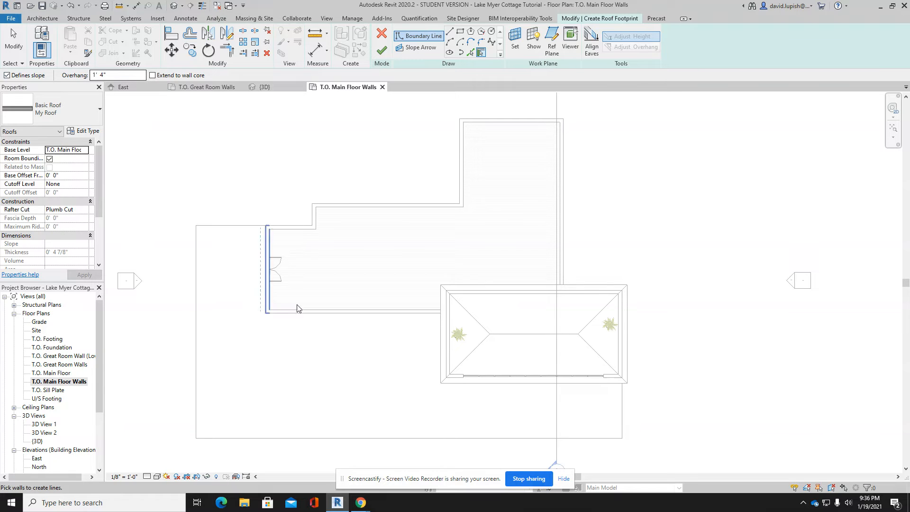
{"action": "left_click", "coordinate": [415, 317]}
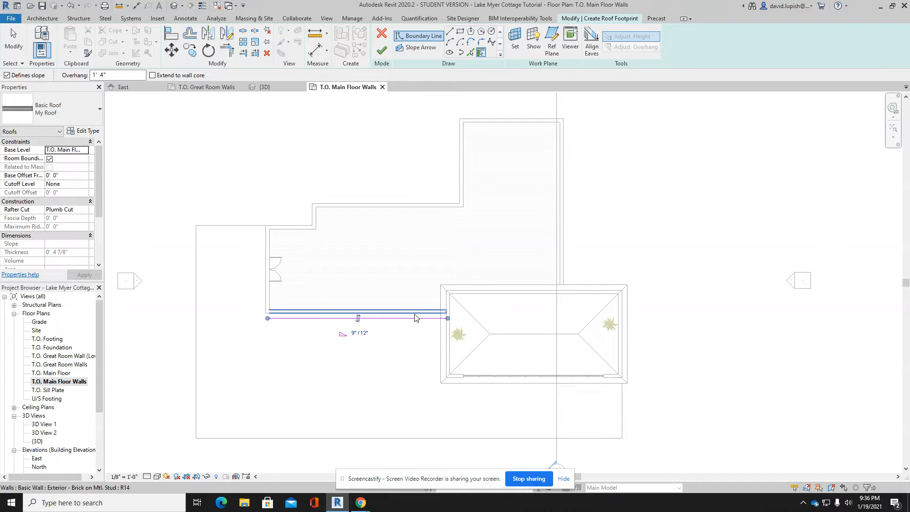
{"action": "left_click", "coordinate": [267, 296]}
{"action": "left_click", "coordinate": [284, 226]}
{"action": "left_click", "coordinate": [313, 211]}
{"action": "left_click", "coordinate": [338, 204]}
{"action": "left_click", "coordinate": [459, 168]}
{"action": "left_click", "coordinate": [486, 122]}
{"action": "left_click", "coordinate": [564, 149]}
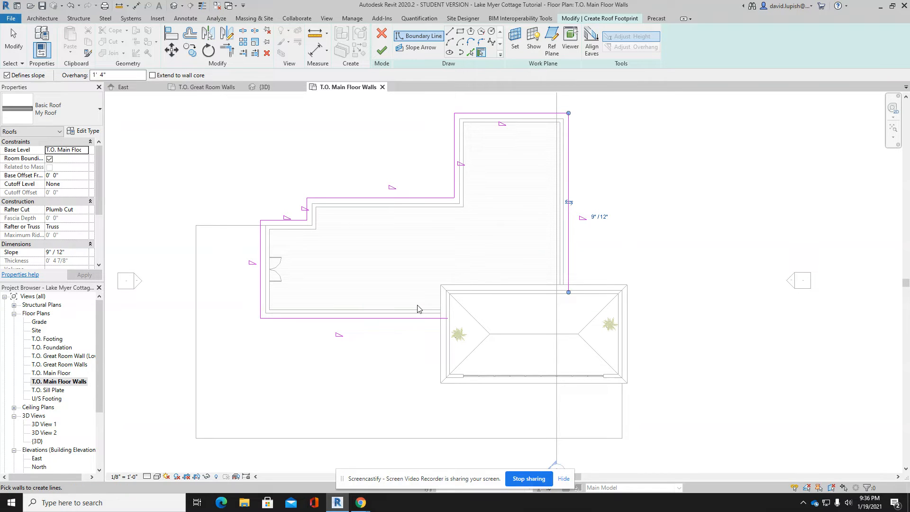
Step: With slope definition off and overhang 0' 0", draw boundary lines along the great room's outer wall faces to link the open eave lines
{"action": "left_click", "coordinate": [7, 75]}
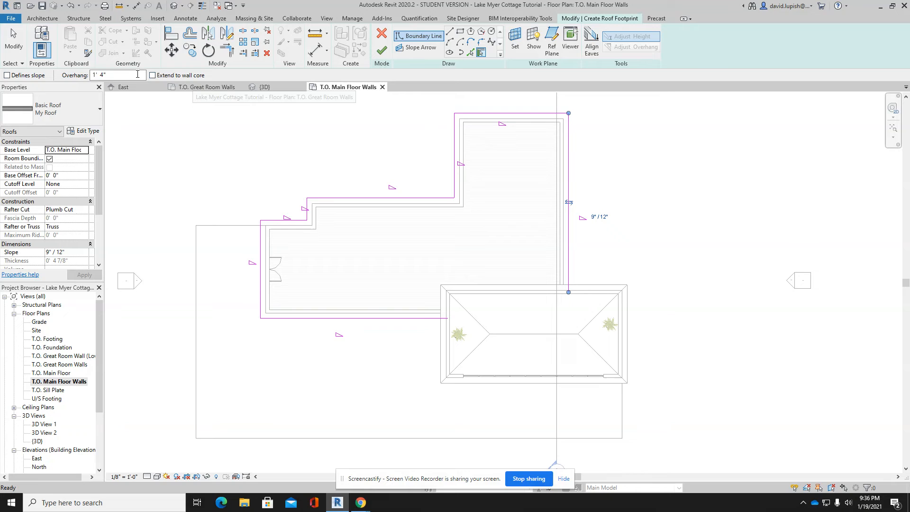
{"action": "left_click", "coordinate": [90, 74]}
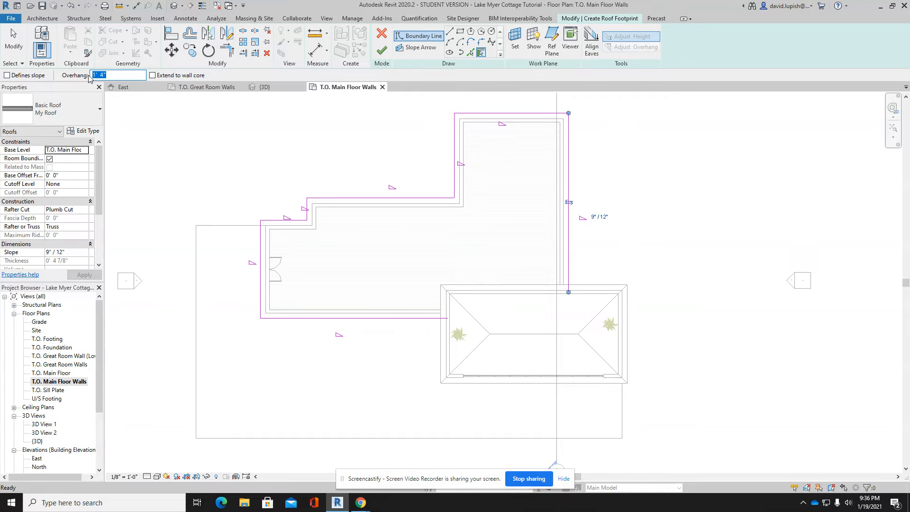
{"action": "type", "text": "0"}
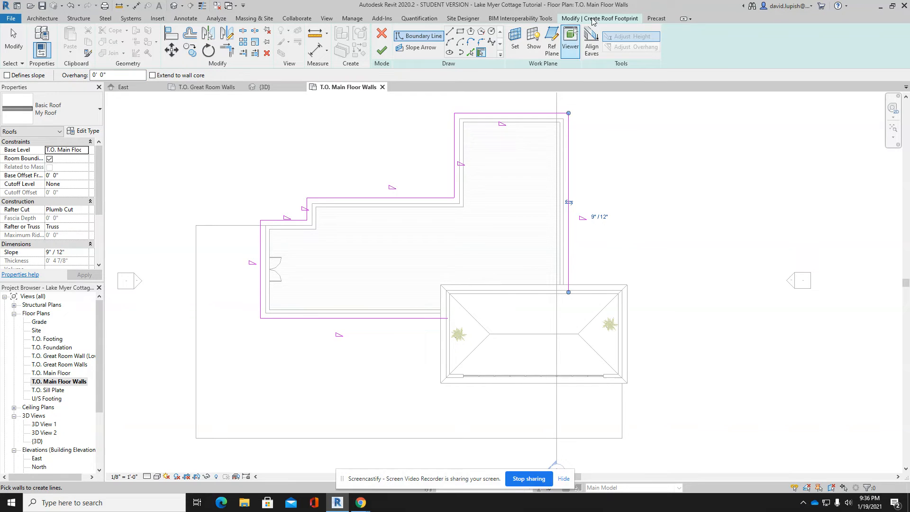
{"action": "left_click", "coordinate": [449, 32]}
{"action": "scroll", "coordinate": [460, 300], "scroll_direction": "up", "scroll_amount": 3}
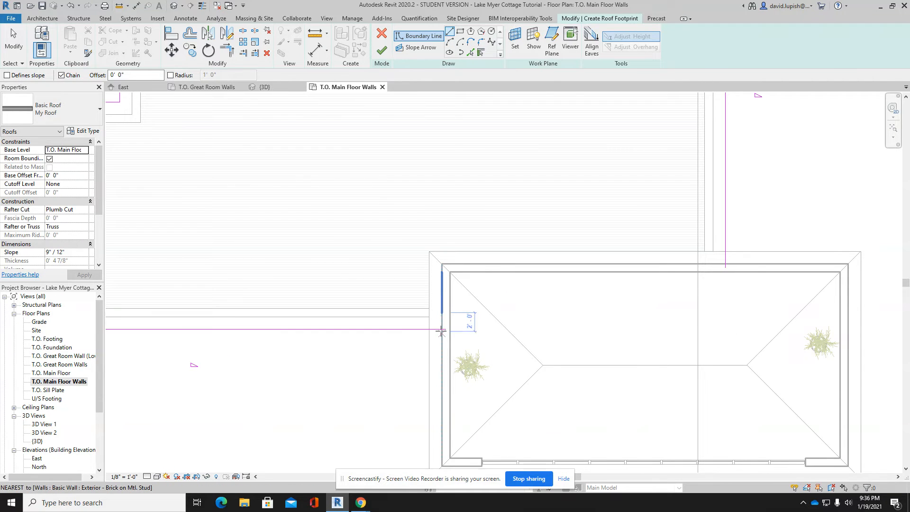
{"action": "left_click", "coordinate": [441, 329]}
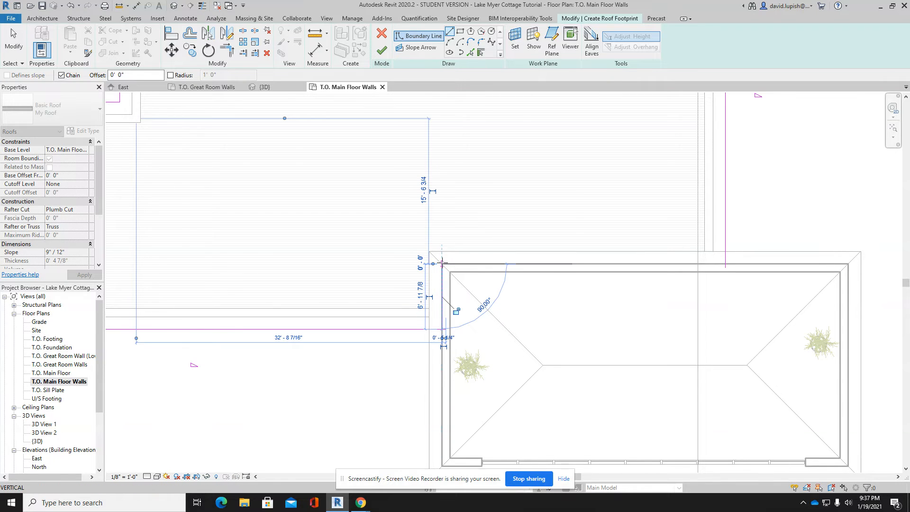
{"action": "left_click", "coordinate": [442, 264]}
{"action": "left_click", "coordinate": [720, 264]}
{"action": "key", "text": "Escape"}
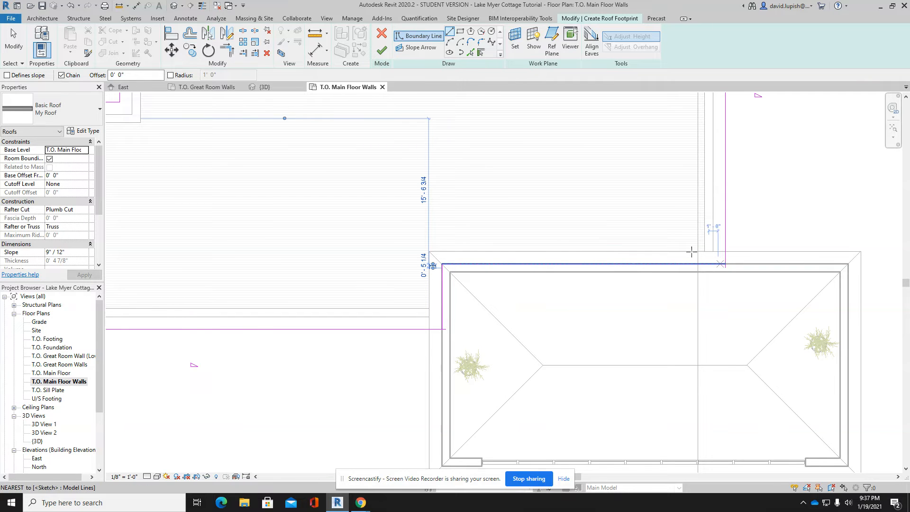
{"action": "key", "text": "Escape"}
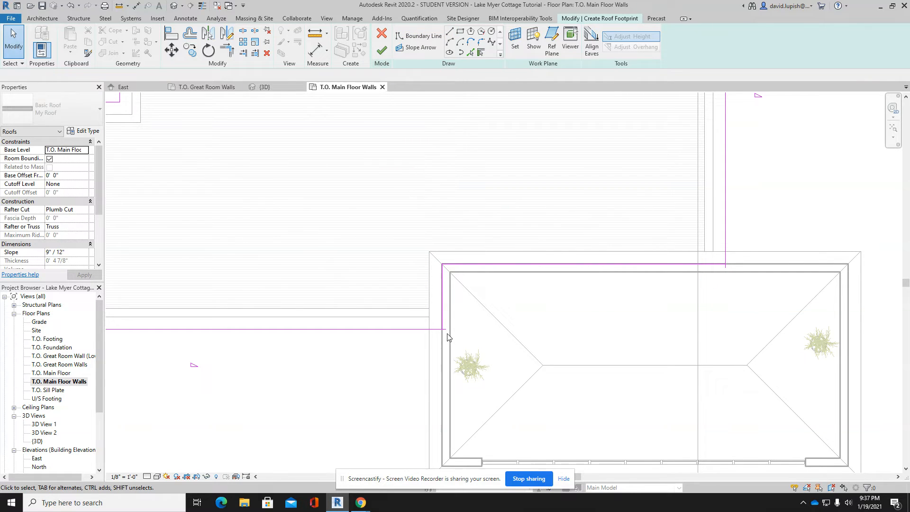
Step: Adjust the two open eave line ends to meet the great room boundary lines at clean corners, and finish the main floor roof
{"action": "left_click", "coordinate": [444, 330]}
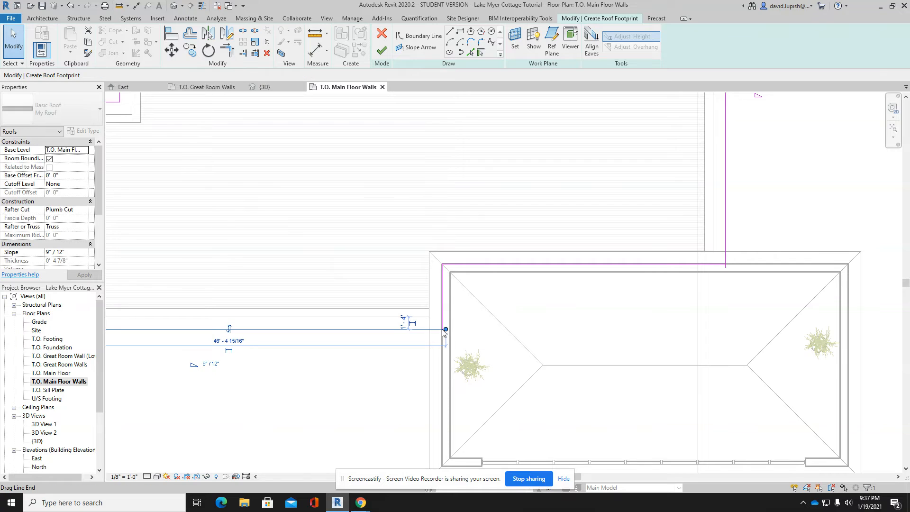
{"action": "left_click_drag", "start_coordinate": [445, 329], "coordinate": [441, 329]}
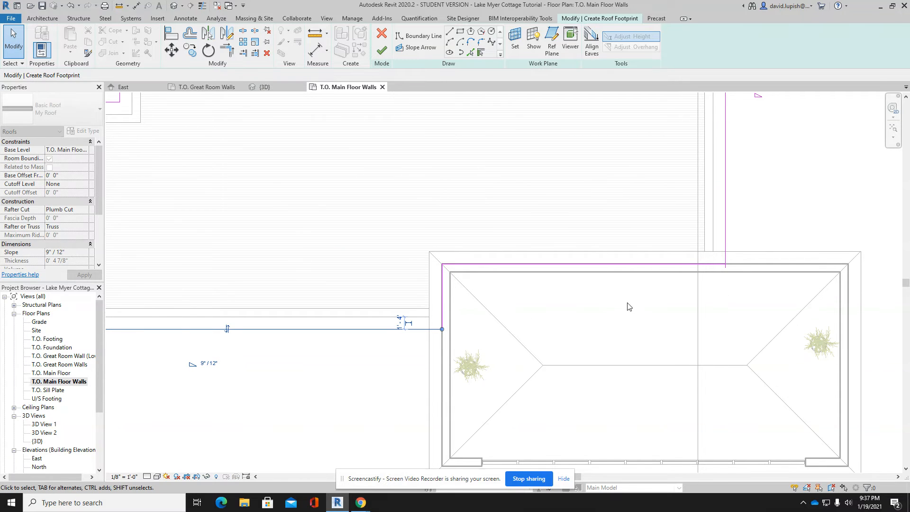
{"action": "left_click", "coordinate": [726, 268]}
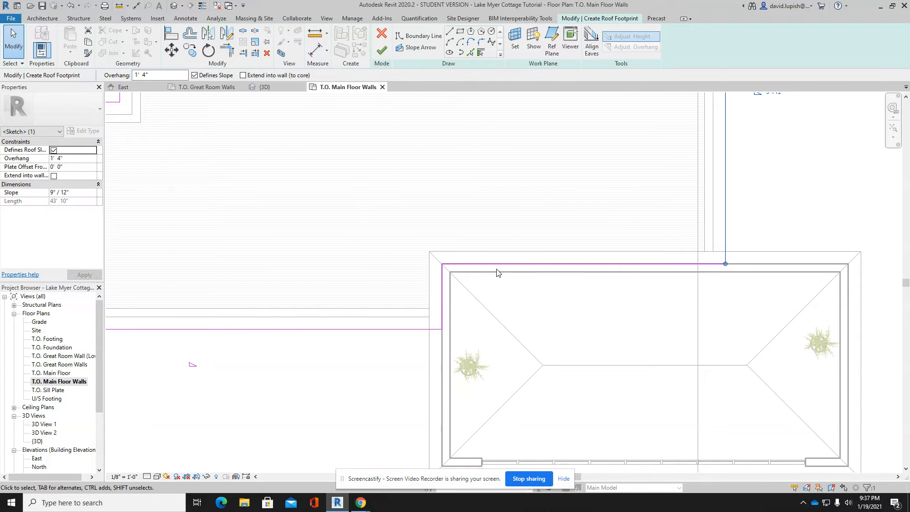
{"action": "scroll", "coordinate": [497, 270], "scroll_direction": "down", "scroll_amount": 3}
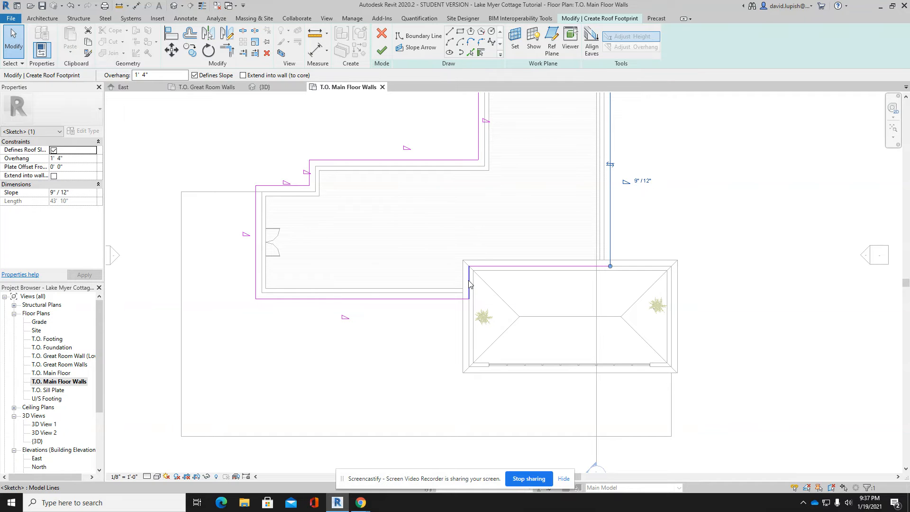
{"action": "left_click", "coordinate": [382, 50]}
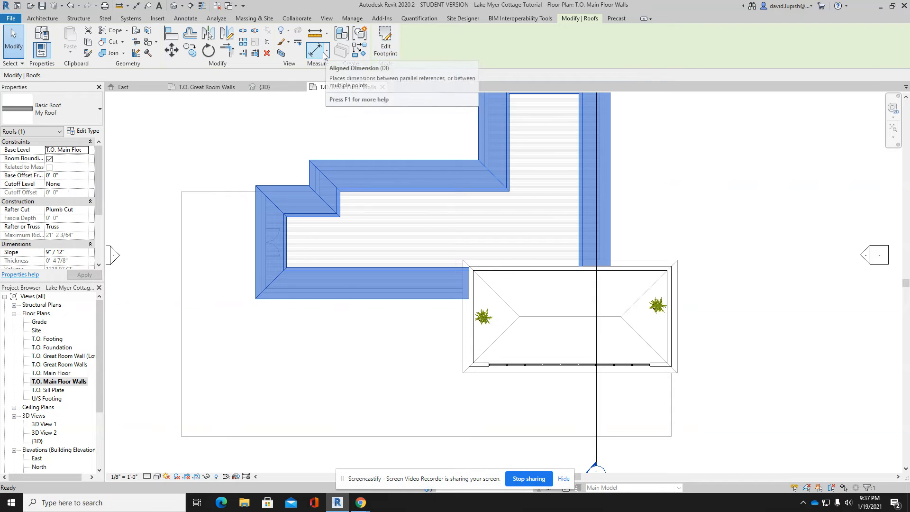
Step: Inspect both roofs in 3D from all sides and from above, especially where the main floor roof meets the great room
{"action": "left_click", "coordinate": [176, 7]}
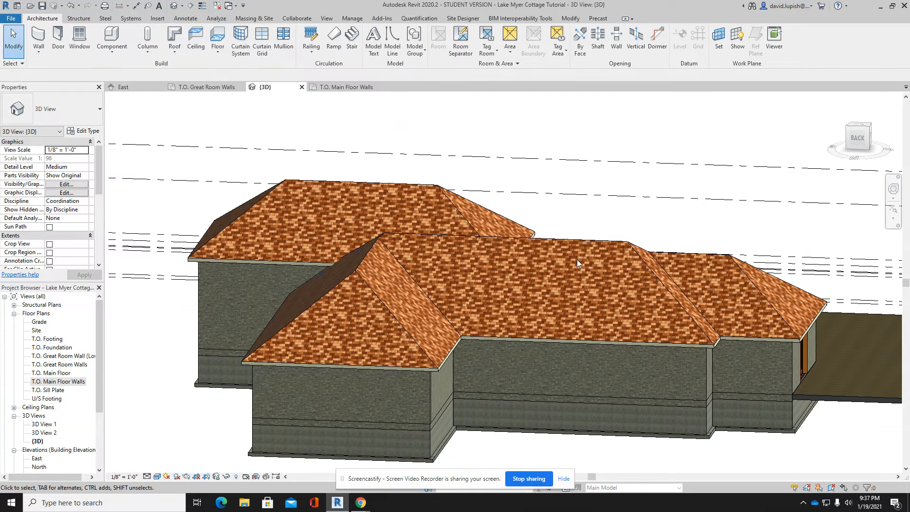
{"action": "left_click", "coordinate": [893, 189]}
{"action": "mouse_move", "coordinate": [401, 324]}
{"action": "left_mouse_down"}
{"action": "mouse_move", "coordinate": [653, 345]}
{"action": "mouse_move", "coordinate": [730, 320]}
{"action": "mouse_move", "coordinate": [758, 338]}
{"action": "mouse_move", "coordinate": [743, 347]}
{"action": "mouse_move", "coordinate": [616, 331]}
{"action": "mouse_move", "coordinate": [623, 332]}
{"action": "mouse_move", "coordinate": [581, 318]}
{"action": "mouse_move", "coordinate": [405, 314]}
{"action": "left_mouse_up"}
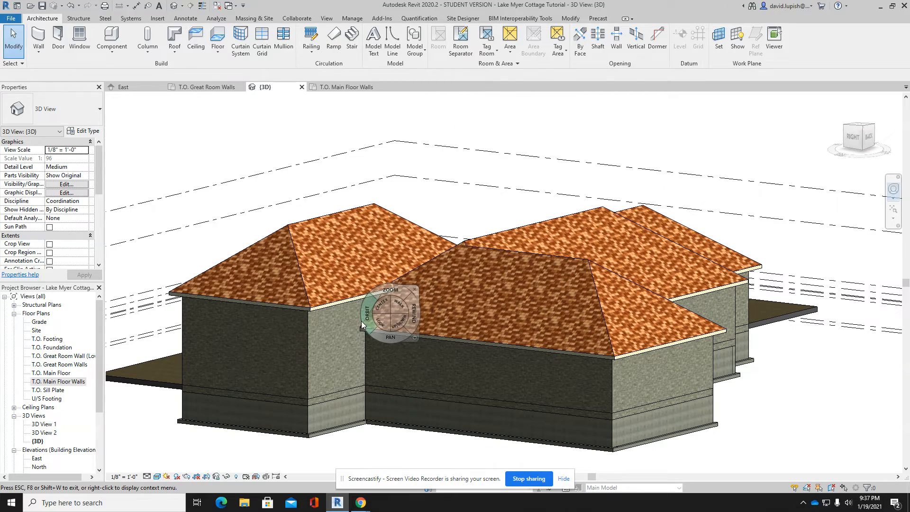
{"action": "left_click_drag", "start_coordinate": [368, 324], "coordinate": [547, 320]}
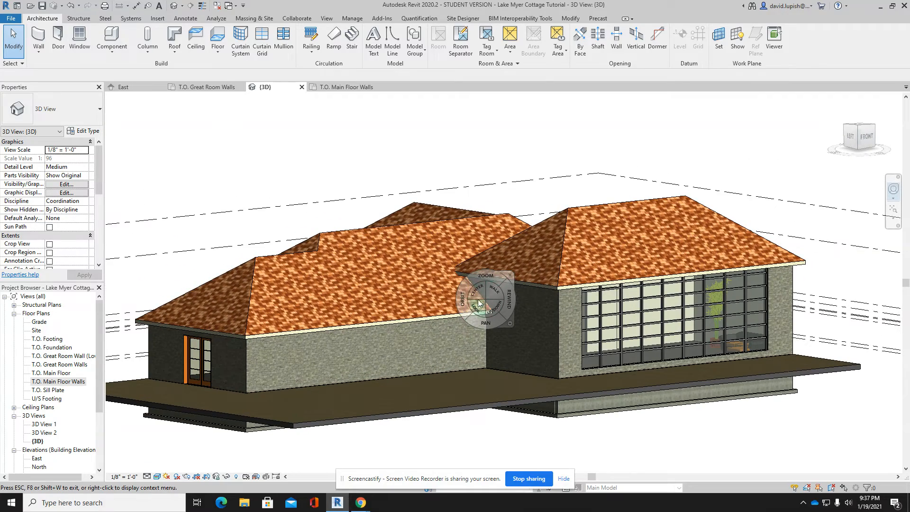
{"action": "left_click_drag", "start_coordinate": [457, 303], "coordinate": [481, 306]}
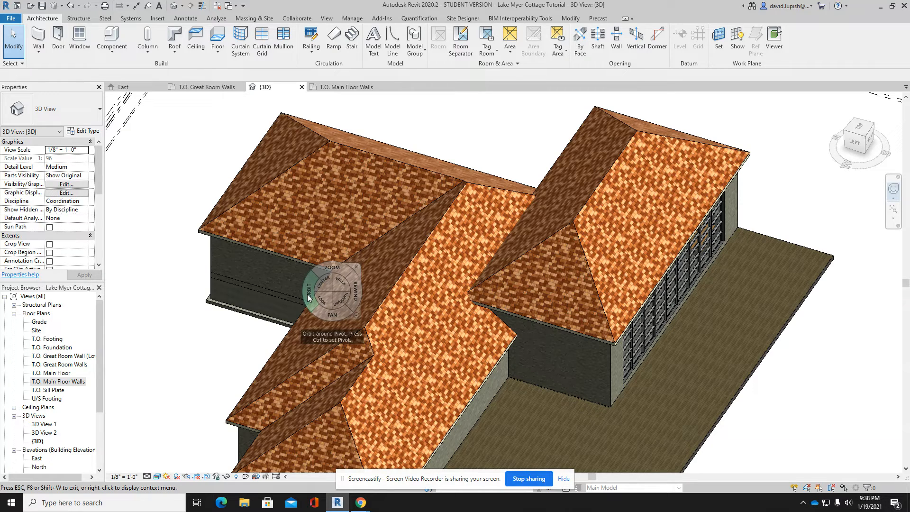
{"action": "left_click_drag", "start_coordinate": [308, 297], "coordinate": [321, 251]}
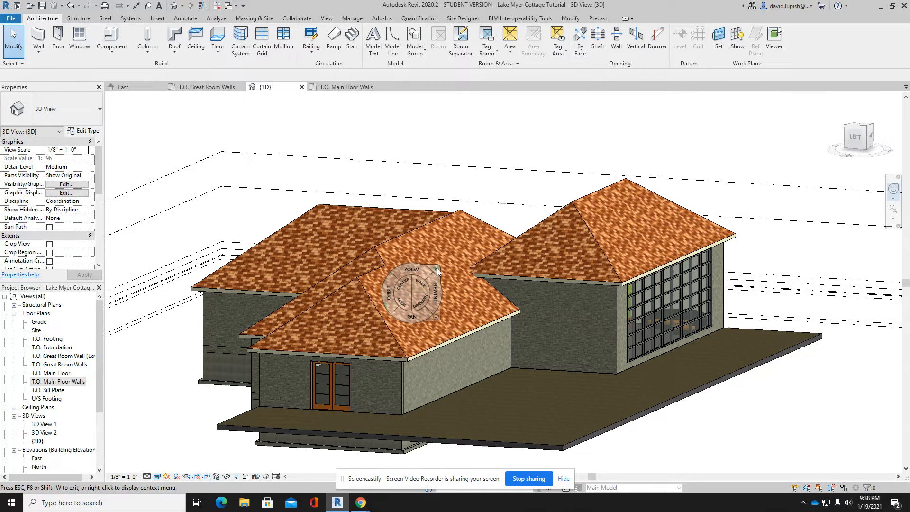
{"action": "left_click", "coordinate": [468, 279]}
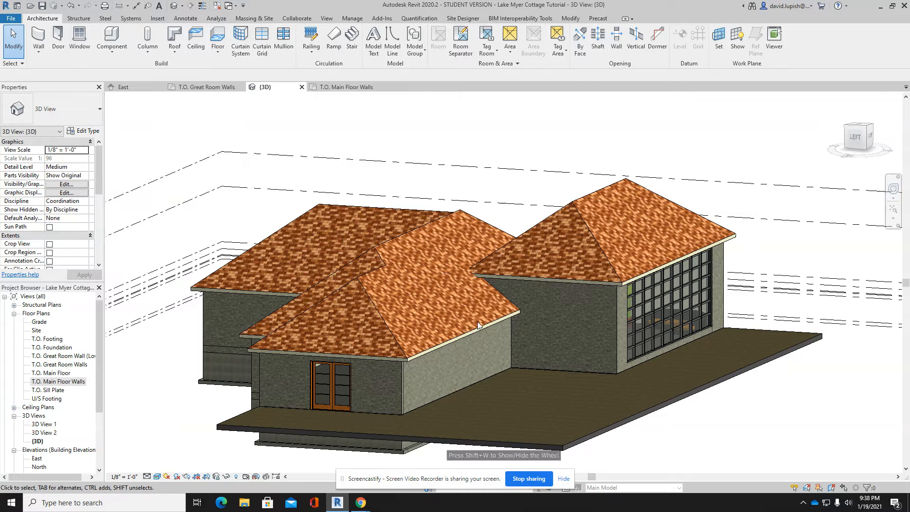
Step: Edit the main floor roof footprint, set the slope of the long deck-side eave line to 6" / 12", and finish the sketch
{"action": "left_click", "coordinate": [476, 331]}
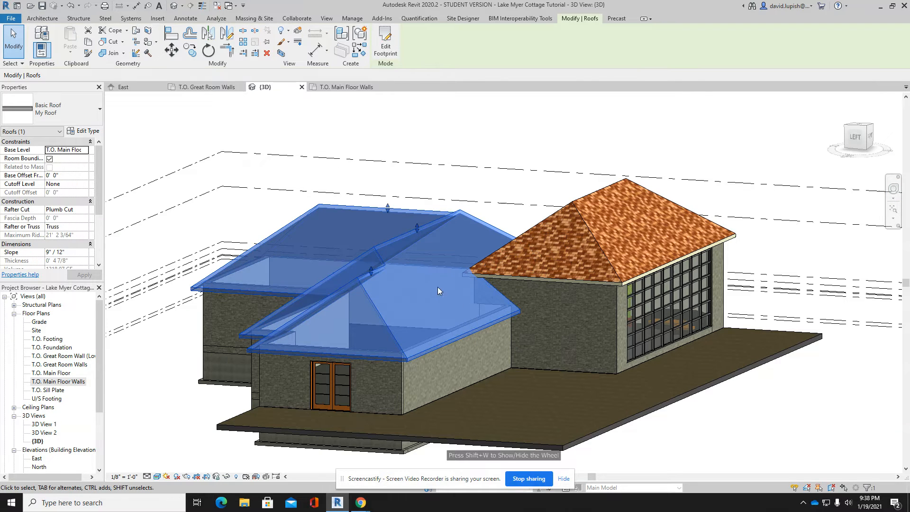
{"action": "left_click", "coordinate": [385, 40]}
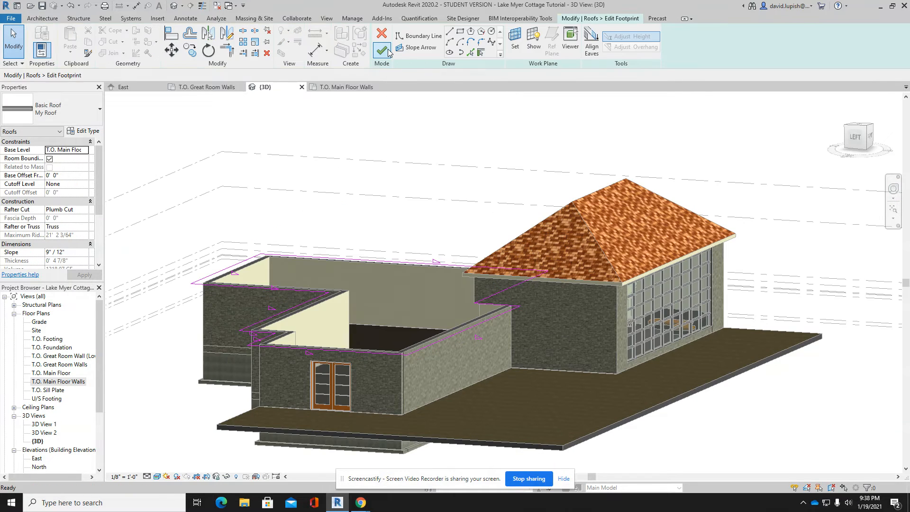
{"action": "left_click", "coordinate": [478, 338]}
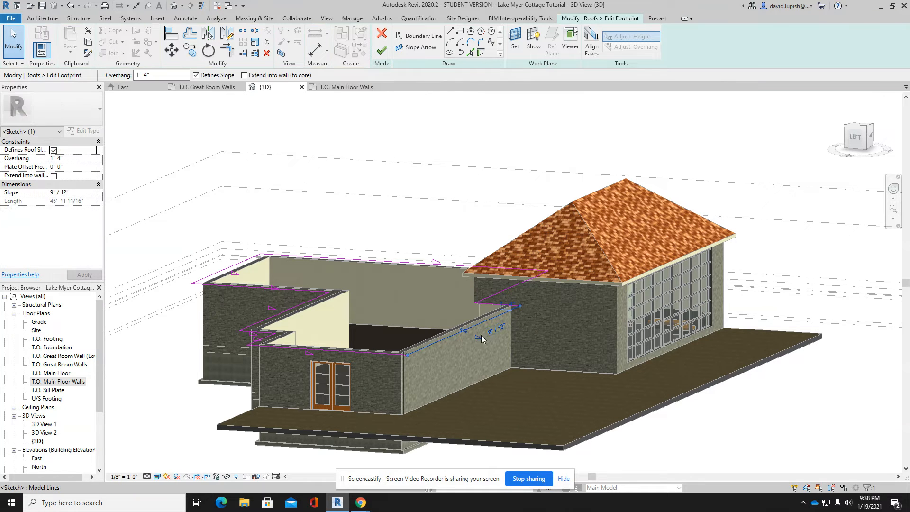
{"action": "left_click", "coordinate": [492, 333]}
{"action": "left_click", "coordinate": [482, 336]}
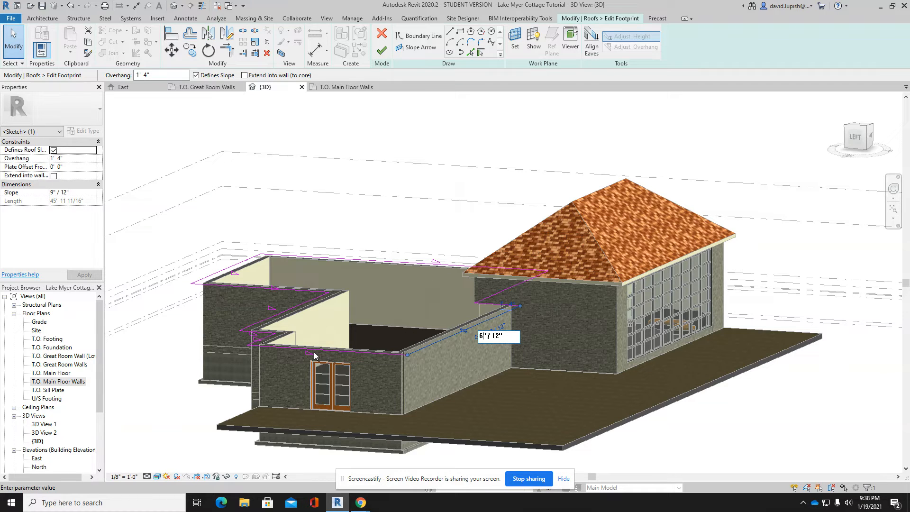
{"action": "key", "text": "Return"}
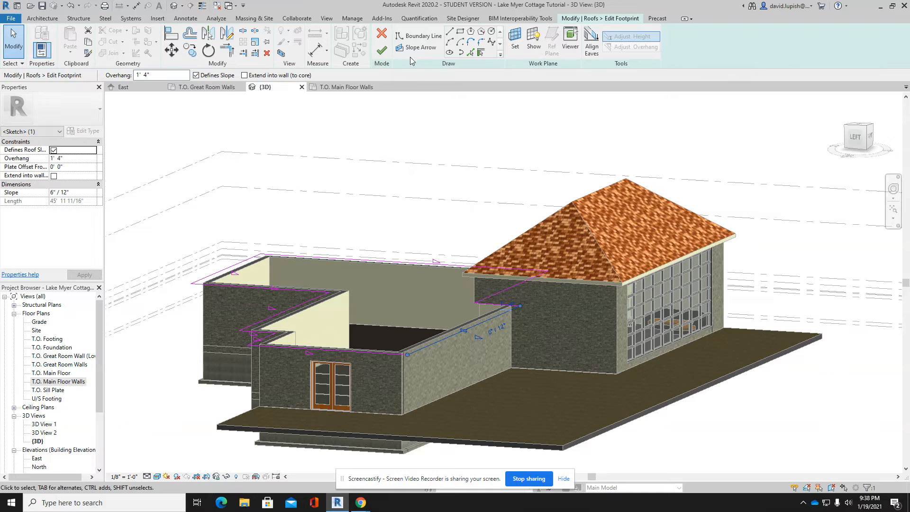
{"action": "left_click", "coordinate": [379, 55]}
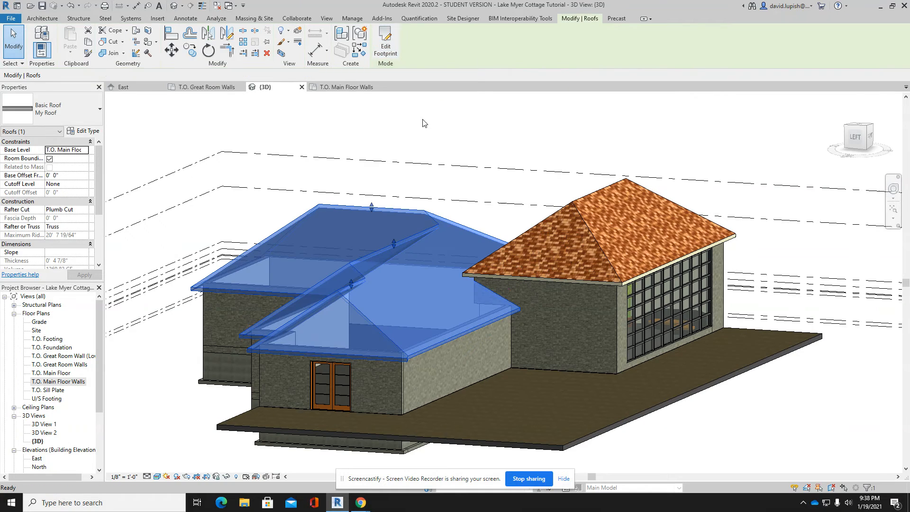
Step: Inspect the main floor roof in 3D where it meets the great room and from the opposite side of the house
{"action": "scroll", "coordinate": [474, 279], "scroll_direction": "up", "scroll_amount": 5}
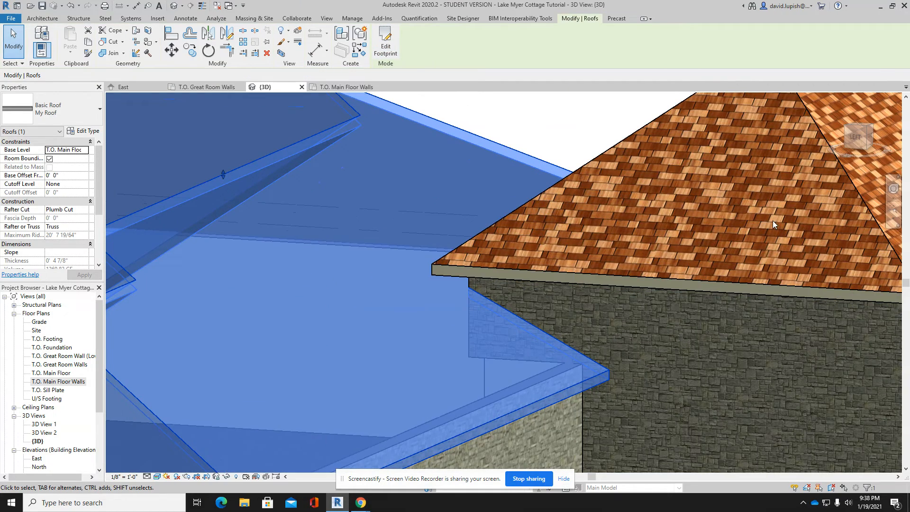
{"action": "scroll", "coordinate": [504, 280], "scroll_direction": "down", "scroll_amount": 2}
{"action": "left_click", "coordinate": [893, 190]}
{"action": "left_click_drag", "start_coordinate": [494, 248], "coordinate": [563, 240]}
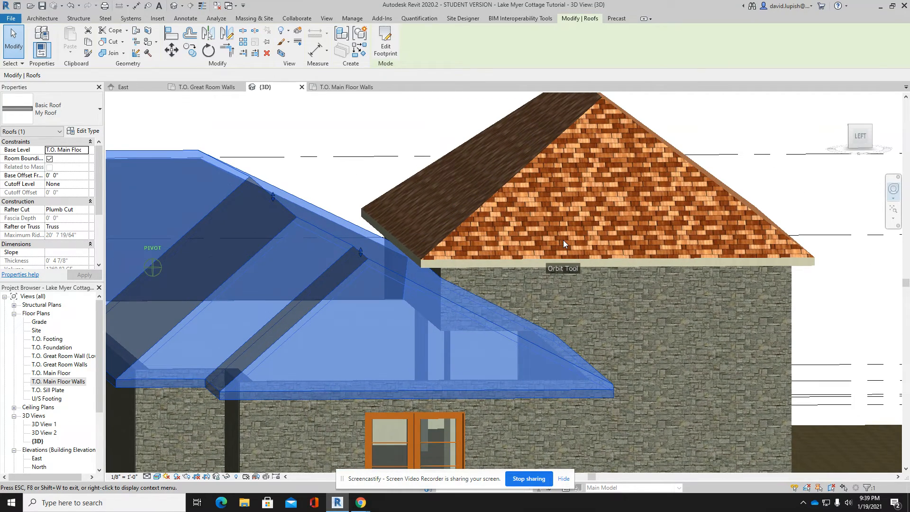
{"action": "left_click_drag", "start_coordinate": [563, 240], "coordinate": [753, 280]}
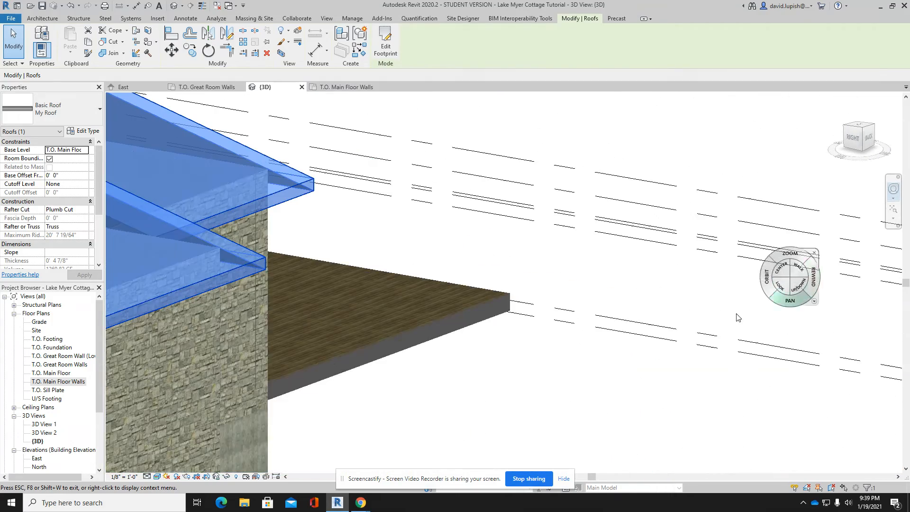
{"action": "scroll", "coordinate": [149, 294], "scroll_direction": "down", "scroll_amount": 5}
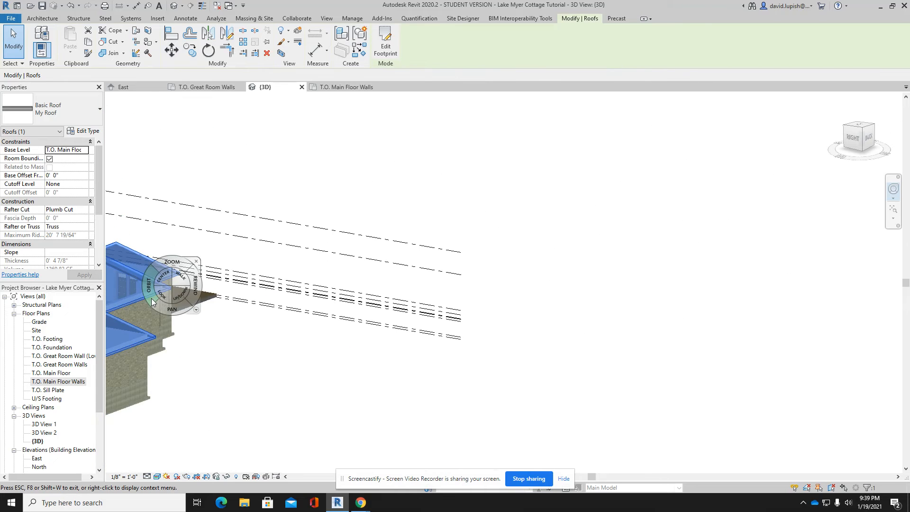
{"action": "scroll", "coordinate": [151, 299], "scroll_direction": "down", "scroll_amount": 2}
{"action": "left_click_drag", "start_coordinate": [175, 316], "coordinate": [467, 308]}
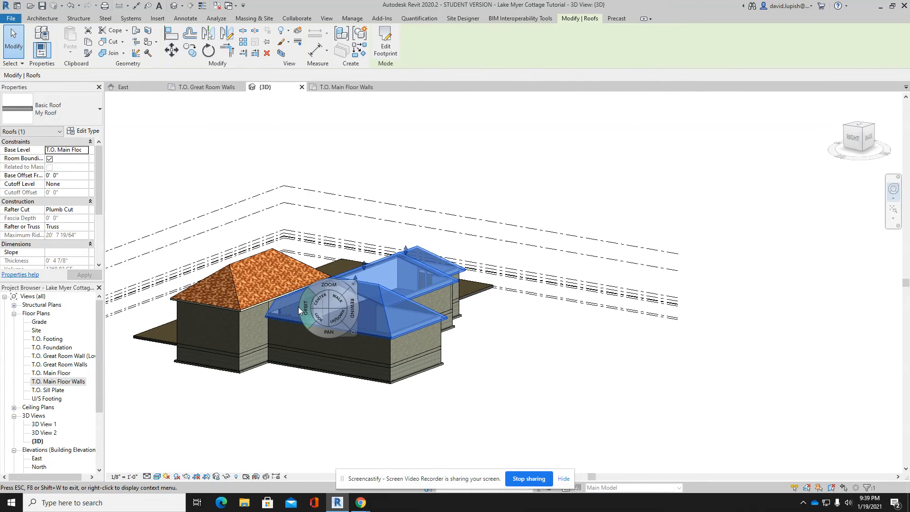
{"action": "scroll", "coordinate": [297, 307], "scroll_direction": "up", "scroll_amount": 1}
{"action": "left_click", "coordinate": [428, 281]}
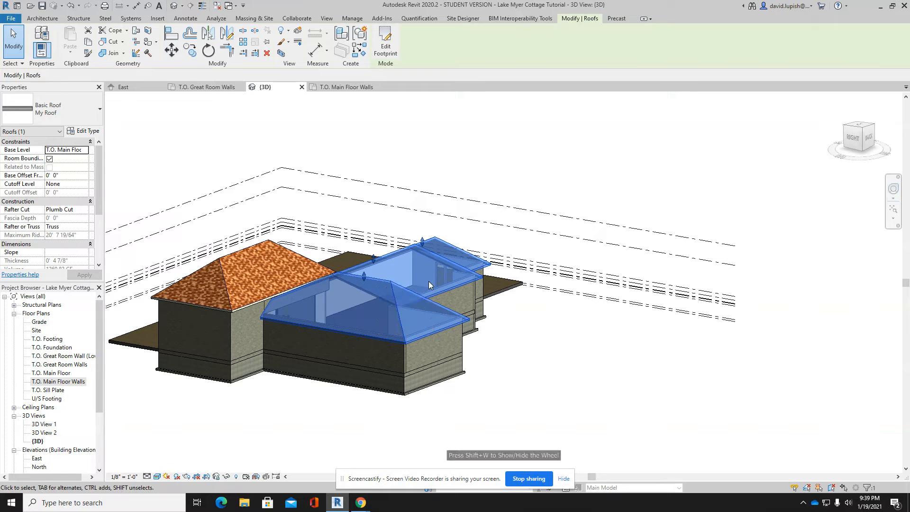
{"action": "left_click", "coordinate": [515, 346]}
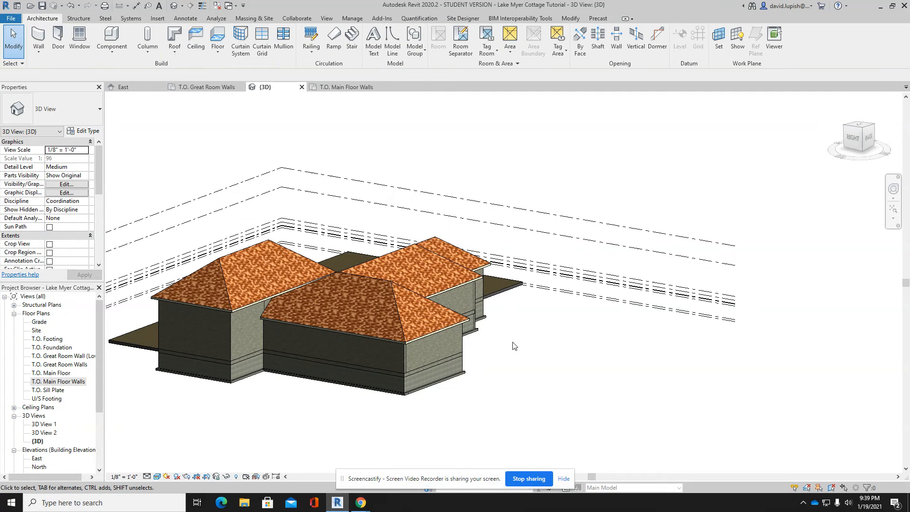
Step: Edit the main floor roof footprint so the back eave line of the projecting wing no longer defines slope, and finish the sketch
{"action": "left_click", "coordinate": [426, 335]}
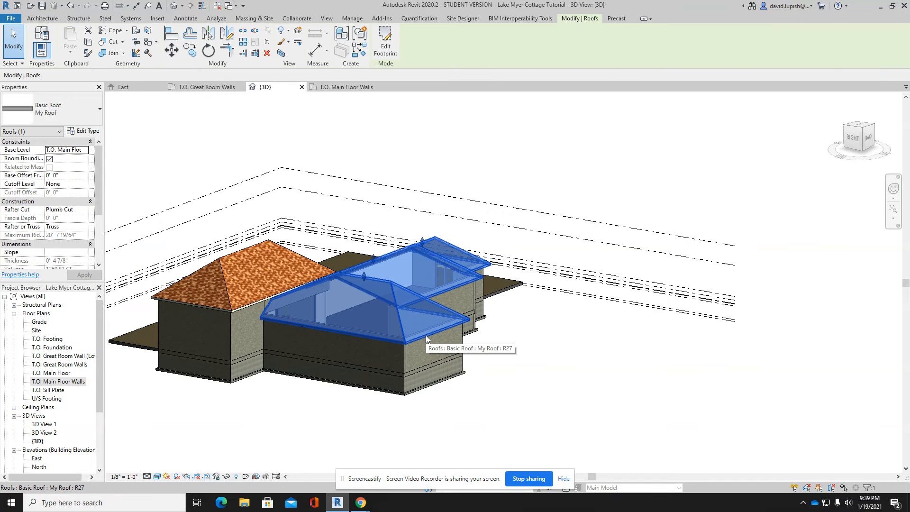
{"action": "left_click", "coordinate": [384, 38]}
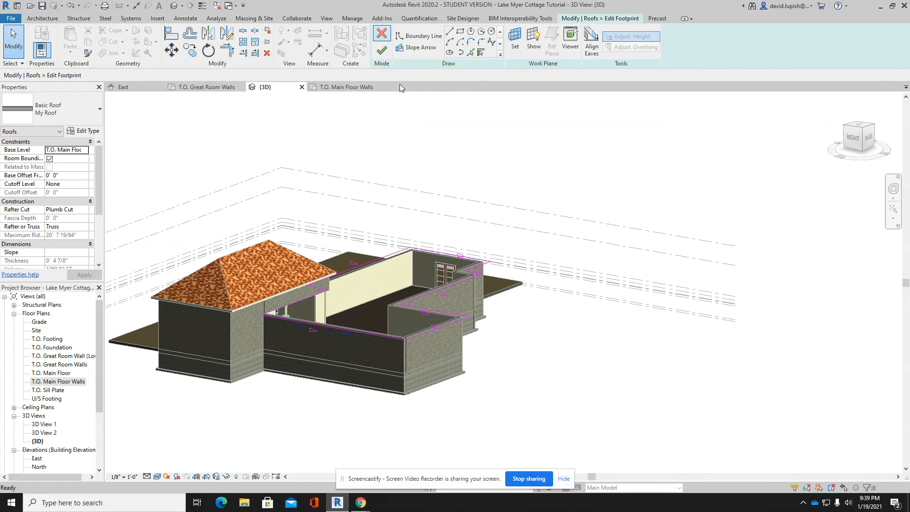
{"action": "scroll", "coordinate": [432, 329], "scroll_direction": "up", "scroll_amount": 4}
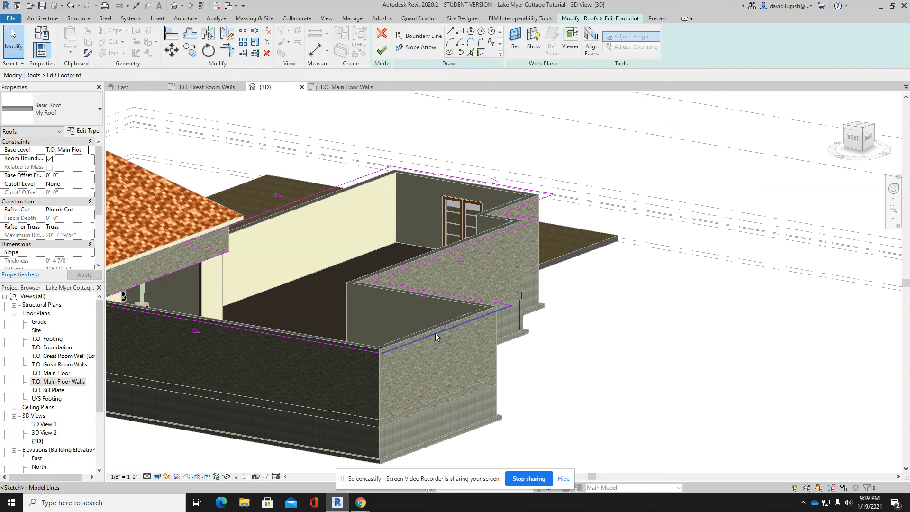
{"action": "left_click", "coordinate": [435, 333]}
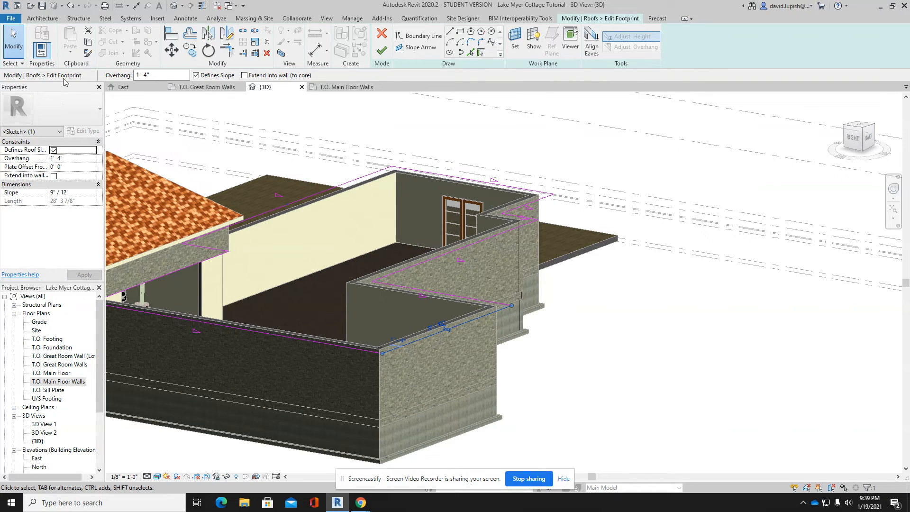
{"action": "left_click", "coordinate": [197, 75]}
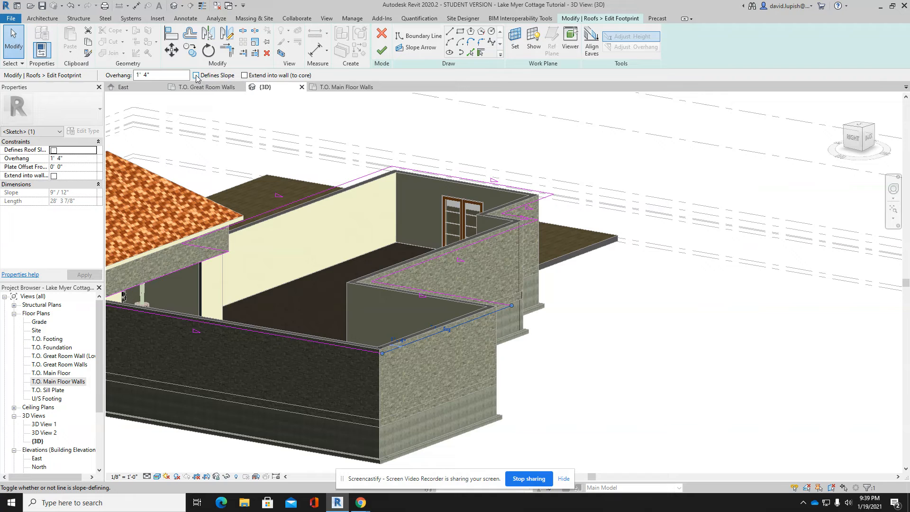
{"action": "left_click", "coordinate": [382, 50]}
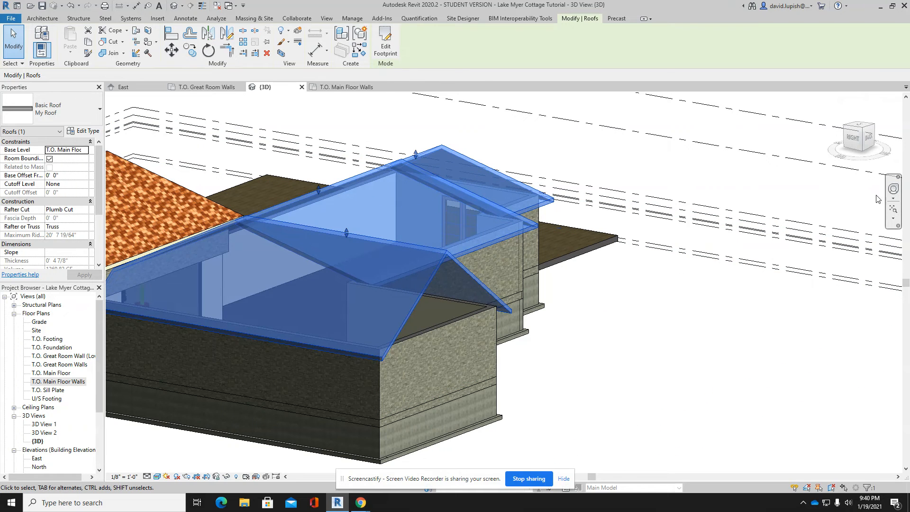
Step: Attach the top of the wing's back exterior wall to the main floor roof to close the open gable end
{"action": "left_click", "coordinate": [893, 189]}
{"action": "left_click_drag", "start_coordinate": [589, 308], "coordinate": [502, 311]}
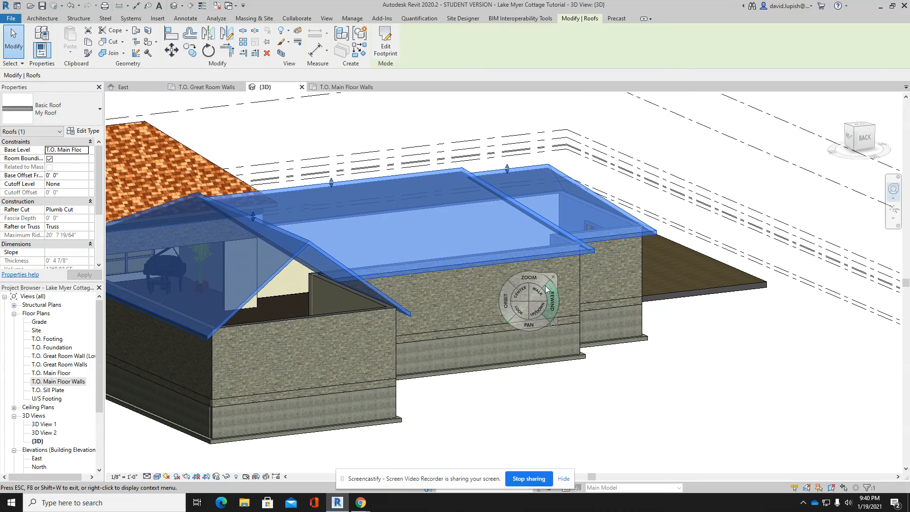
{"action": "left_click", "coordinate": [554, 277]}
{"action": "left_click", "coordinate": [466, 396]}
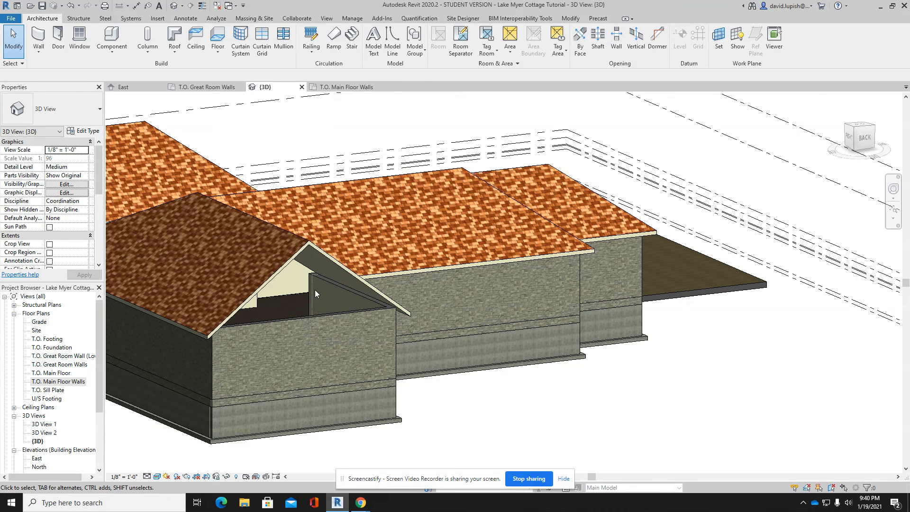
{"action": "left_click", "coordinate": [297, 317]}
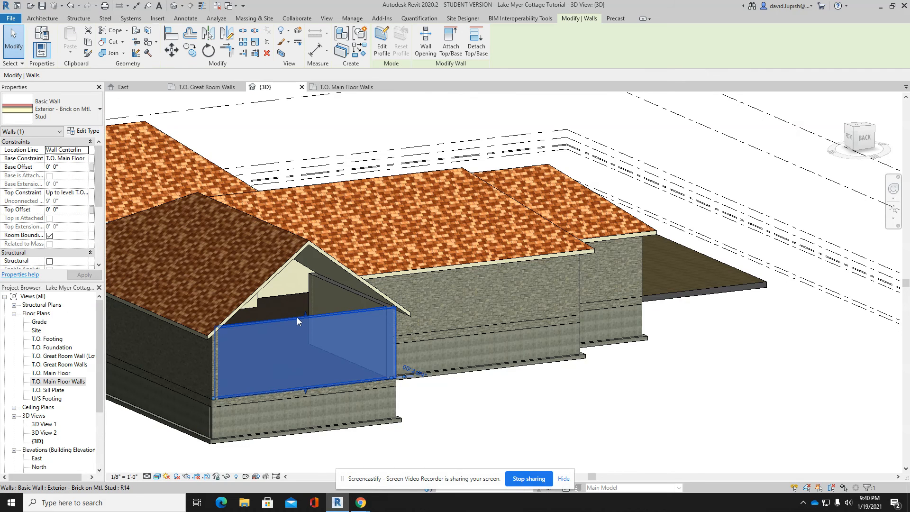
{"action": "left_click", "coordinate": [452, 46]}
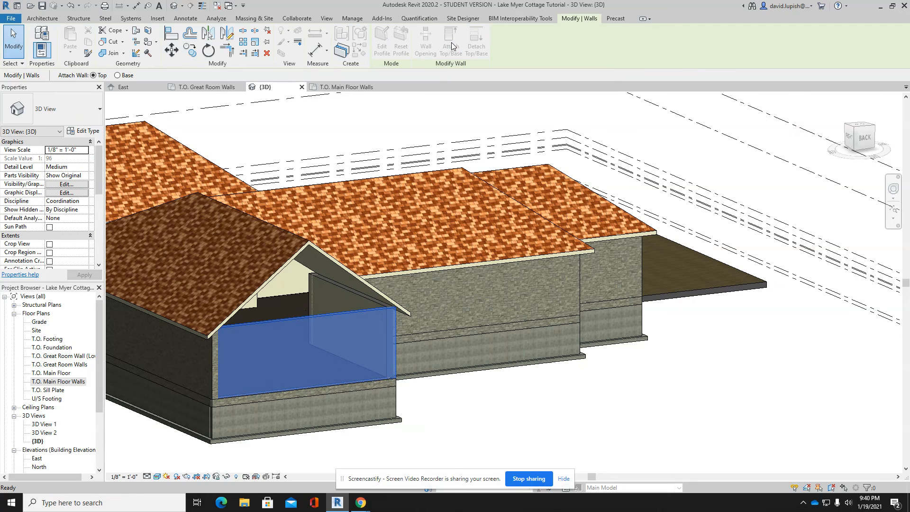
{"action": "left_click", "coordinate": [276, 272]}
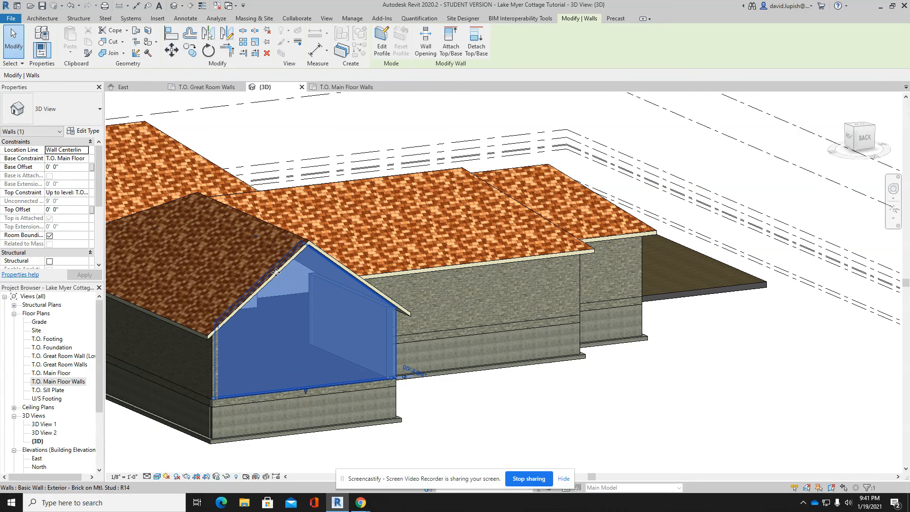
{"action": "left_click", "coordinate": [506, 412]}
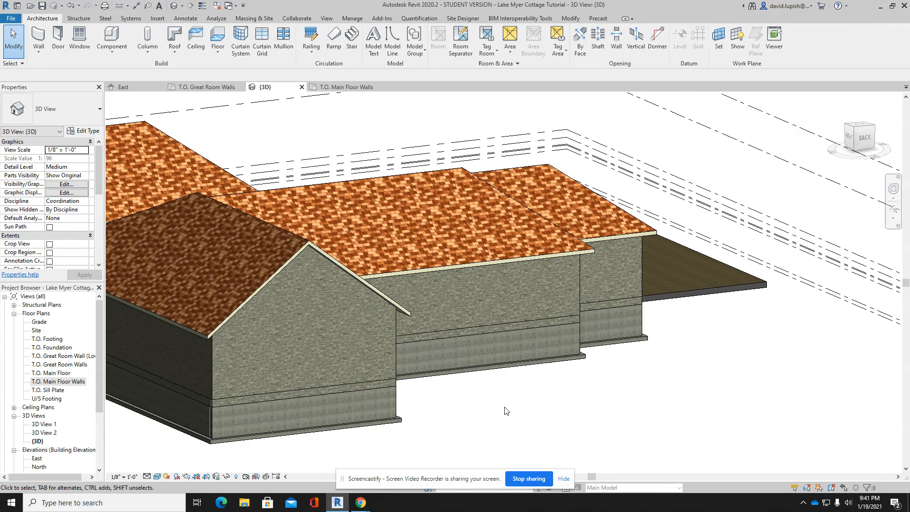
Step: Inspect the closed gable end from the back of the house, and view the roofs from the left side
{"action": "left_click", "coordinate": [893, 189]}
{"action": "left_click_drag", "start_coordinate": [321, 316], "coordinate": [242, 300]}
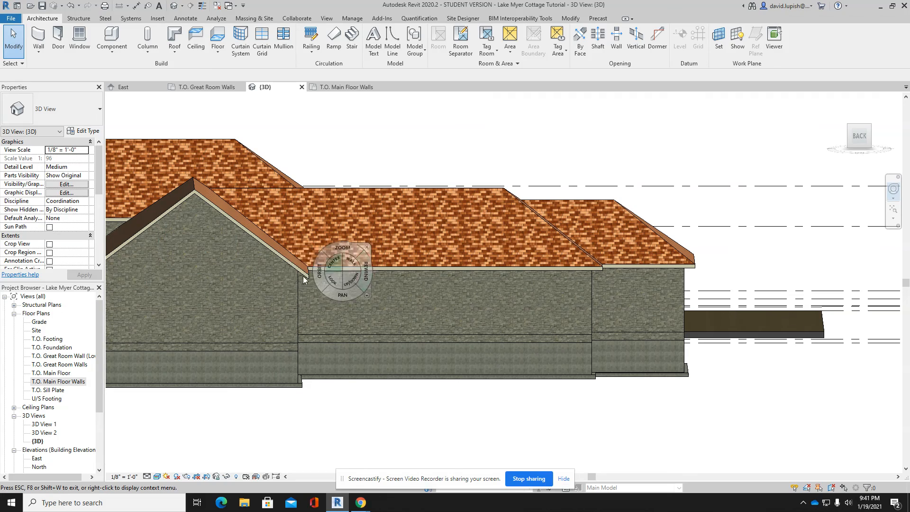
{"action": "left_click_drag", "start_coordinate": [288, 279], "coordinate": [663, 352]}
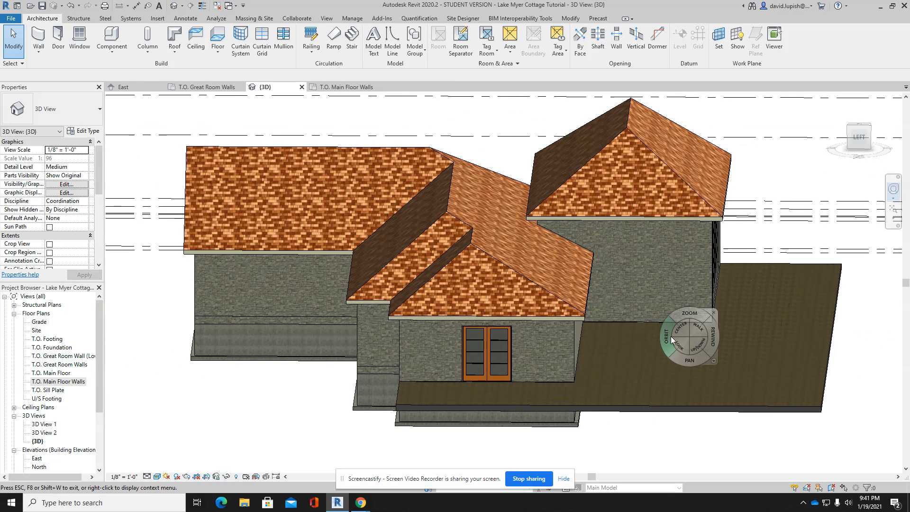